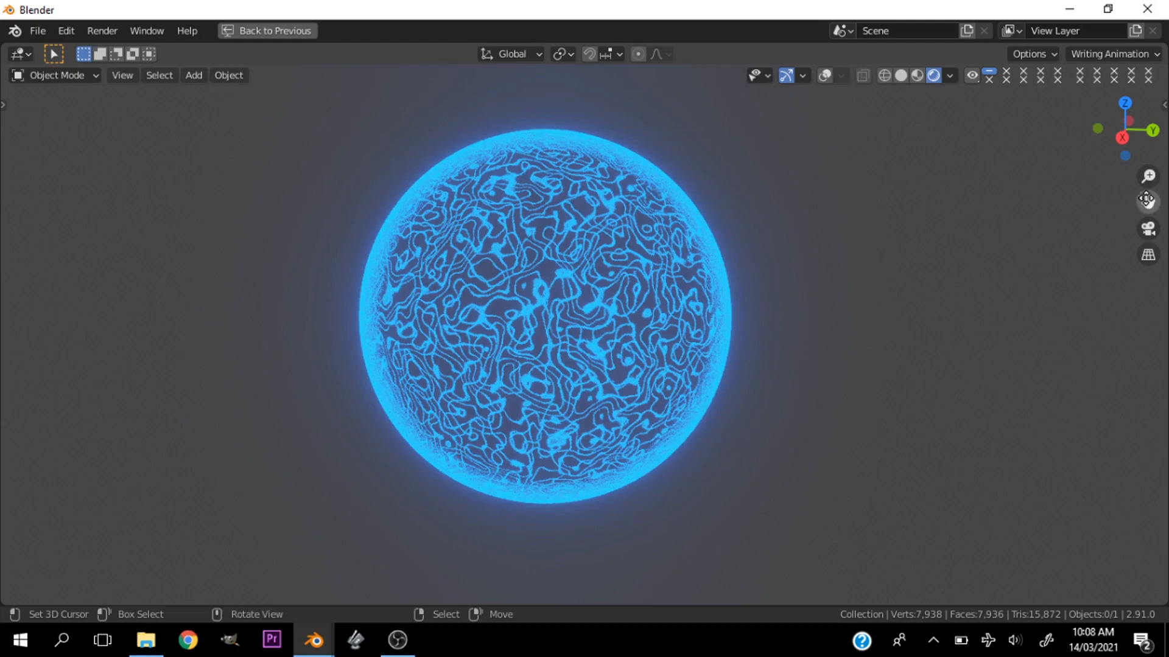
# Step: Examine the finished glowing blue energy sphere in the rendered viewport from several angles and distances
pyautogui.moveTo(1148, 202); pyautogui.dragTo(1146, 222)
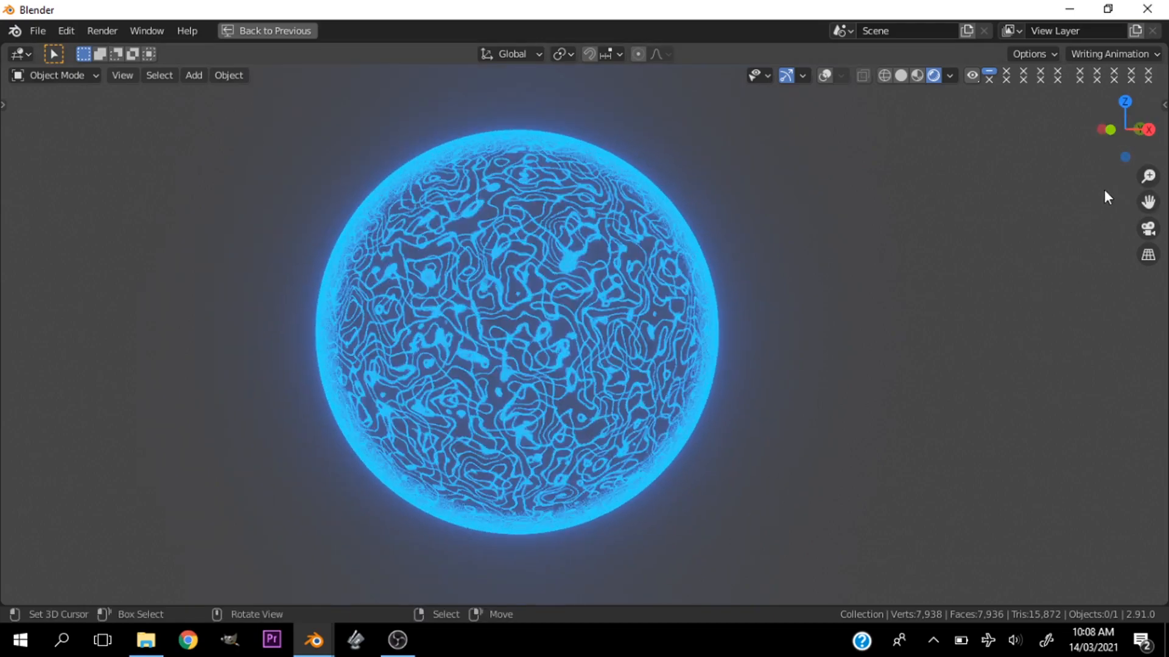
pyautogui.moveTo(1124, 129); pyautogui.dragTo(1135, 134)
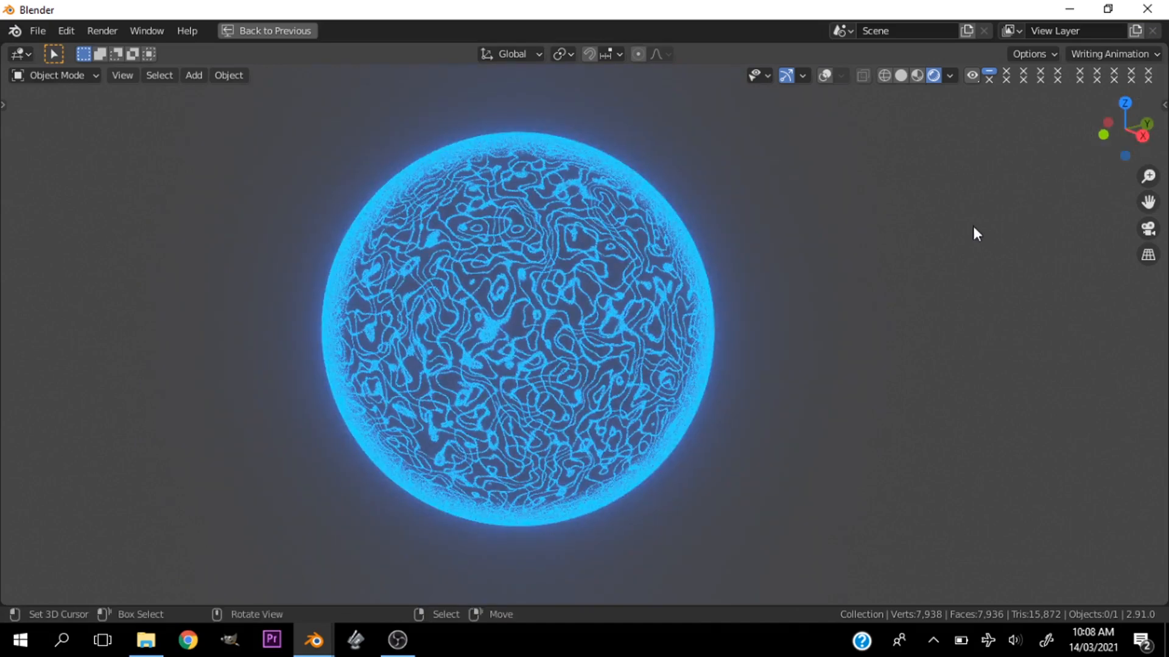
pyautogui.press('KP_6')
pyautogui.press('KP_6')
pyautogui.press('KP_6')
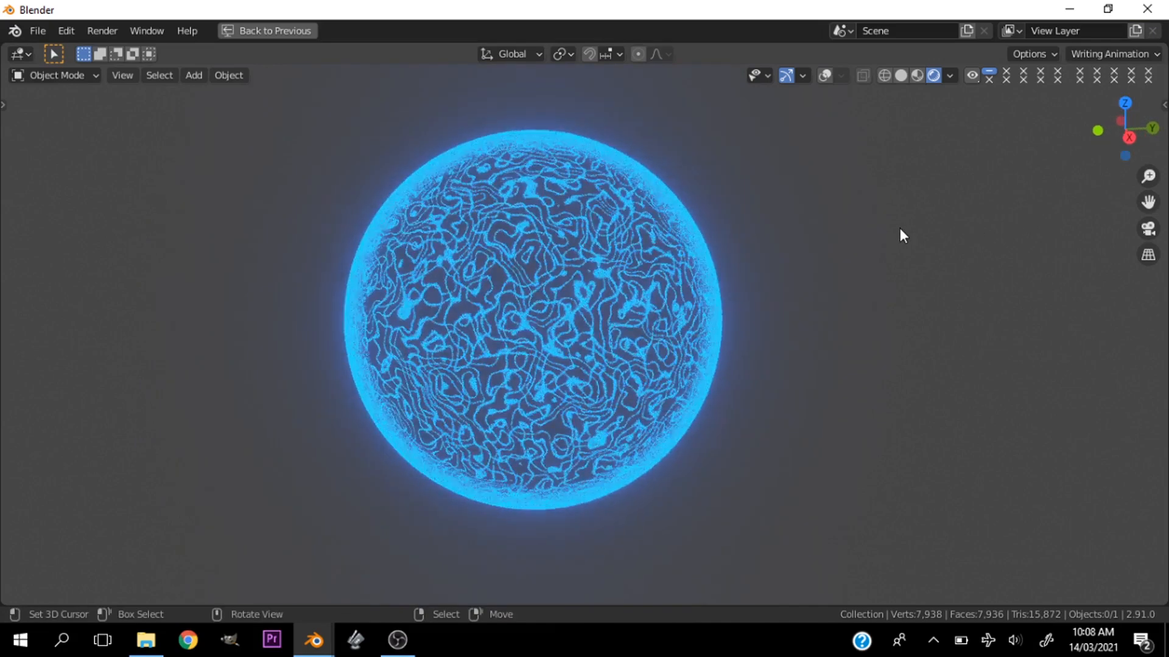
pyautogui.scroll(-3, 848, 274)
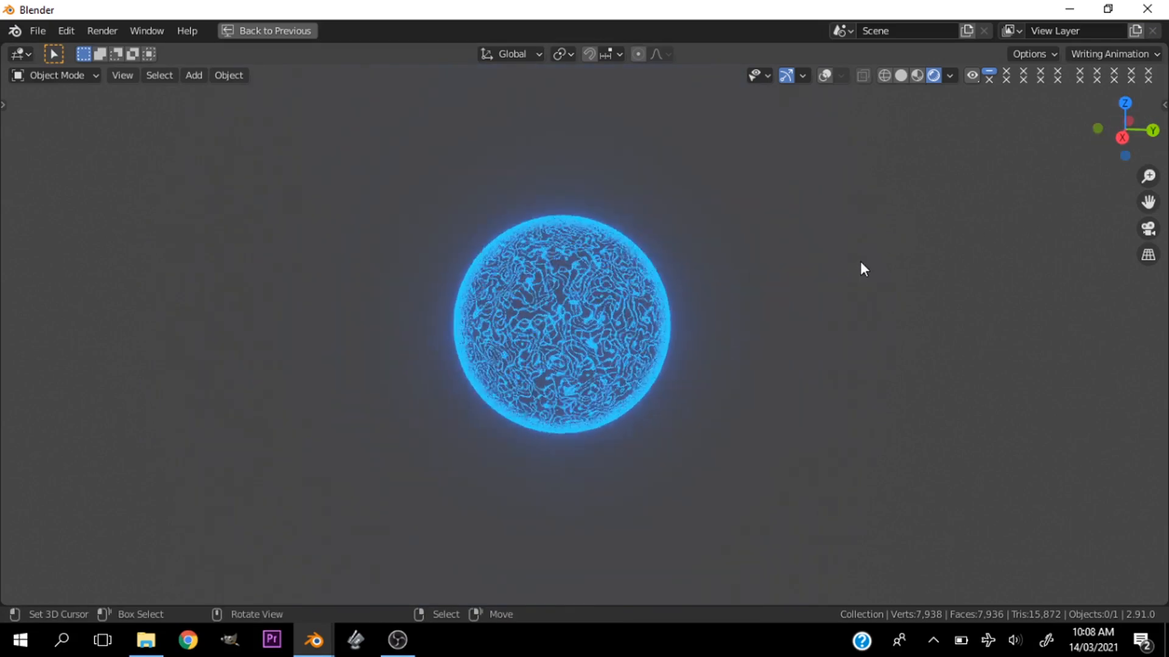
pyautogui.scroll(3, 700, 295)
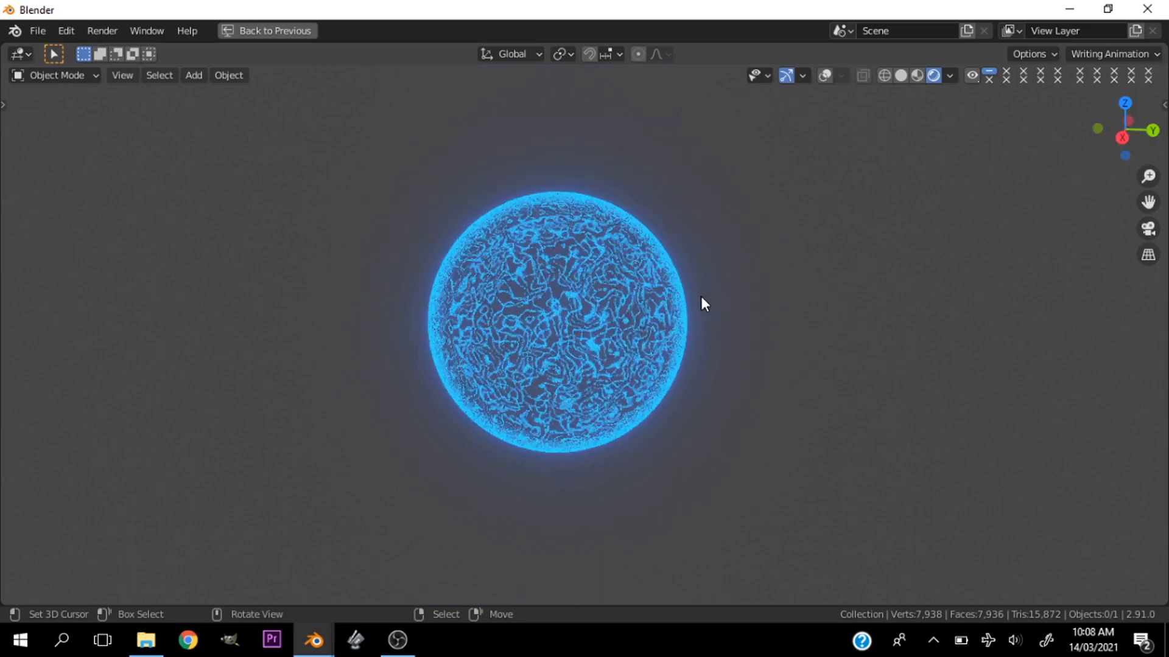
pyautogui.moveTo(1148, 201); pyautogui.dragTo(1148, 220)
pyautogui.moveTo(1004, 341); pyautogui.dragTo(865, 367, button='middle')
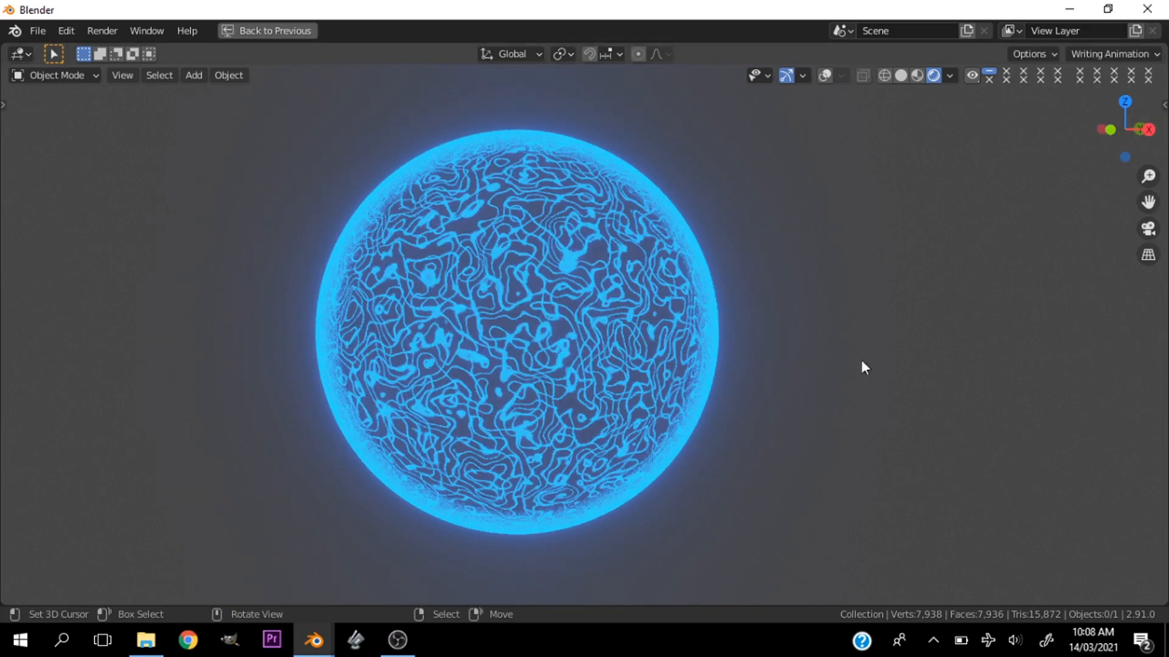
pyautogui.moveTo(1126, 129)
pyautogui.mouseDown()
pyautogui.moveTo(1114, 132)
pyautogui.moveTo(1132, 137)
pyautogui.mouseUp()
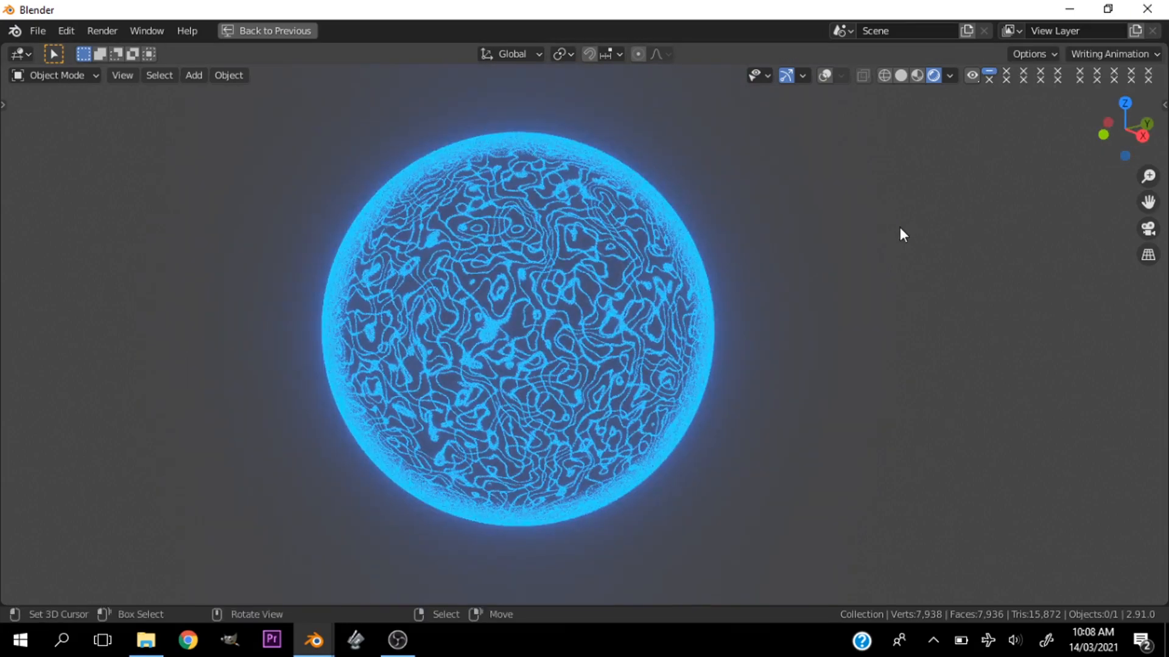
pyautogui.press('KP_6')
pyautogui.press('KP_6')
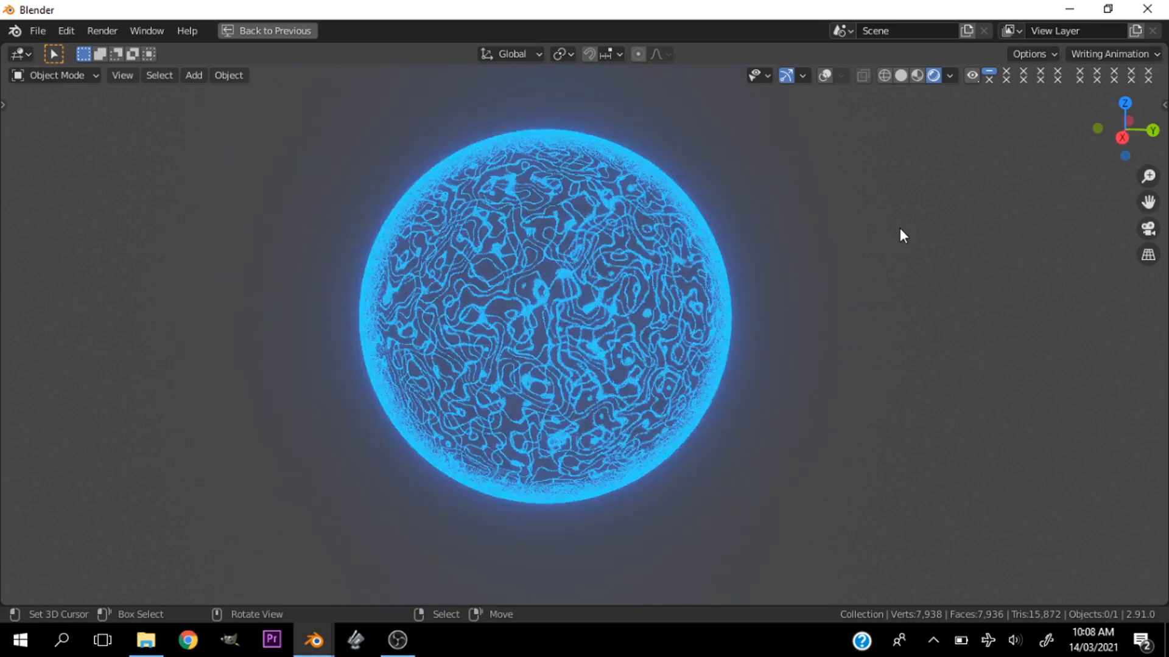
pyautogui.scroll(-3, 848, 268)
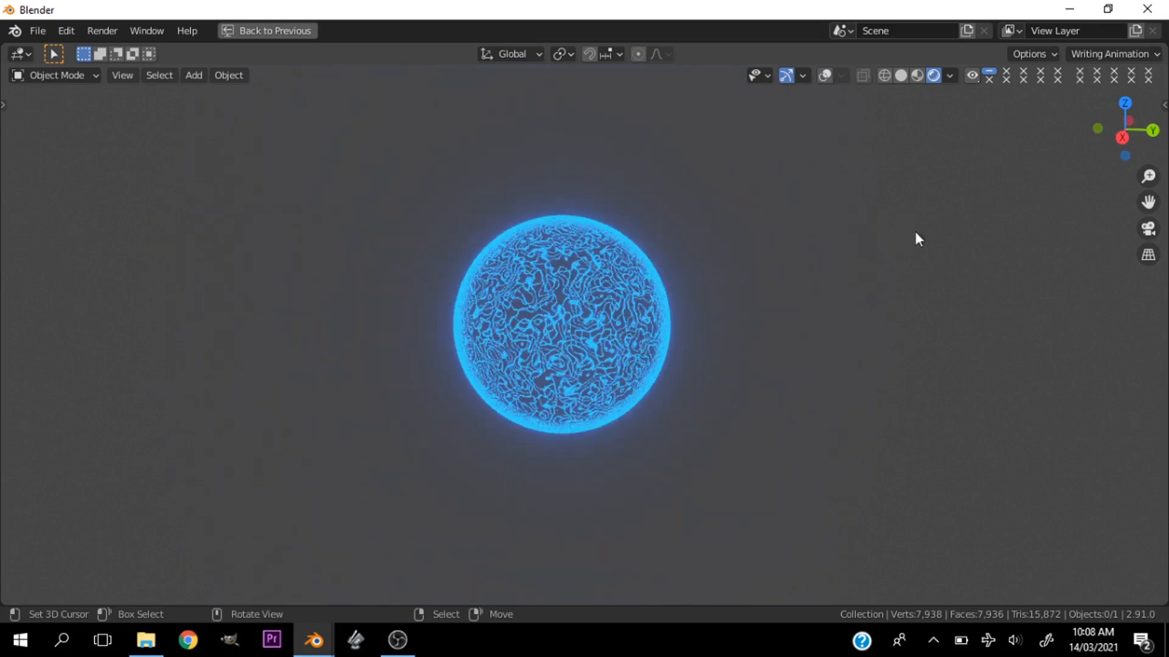
pyautogui.scroll(4, 703, 298)
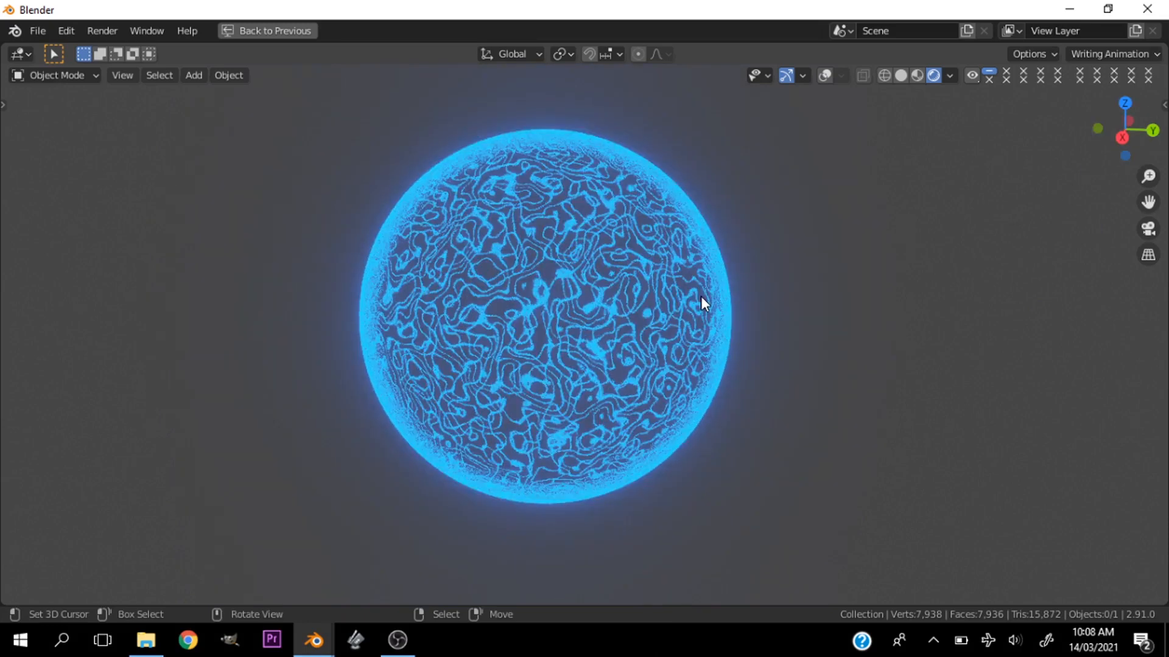
pyautogui.moveTo(1148, 202); pyautogui.dragTo(1145, 221)
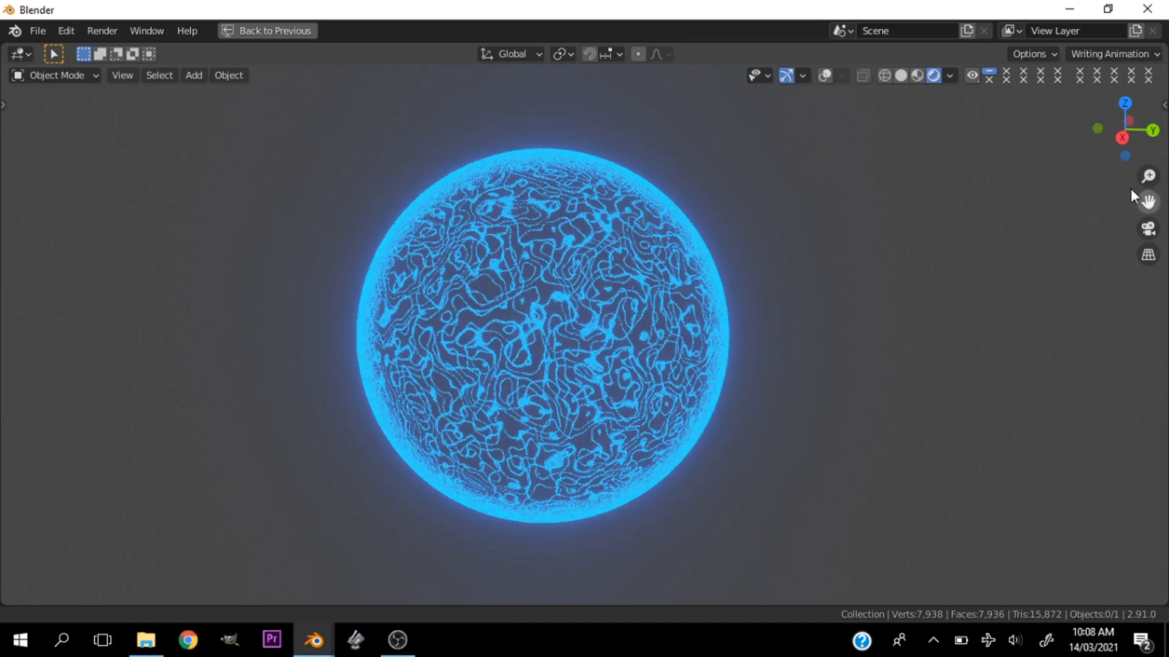
pyautogui.moveTo(1122, 112); pyautogui.dragTo(1049, 298)
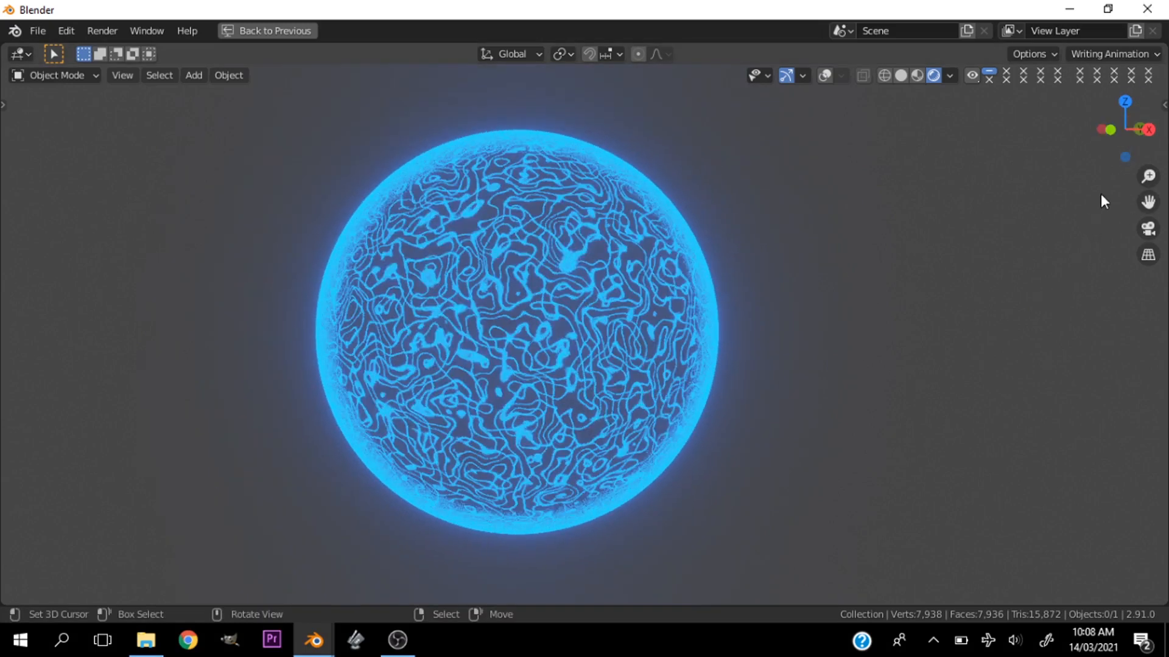
pyautogui.moveTo(1123, 130); pyautogui.dragTo(1130, 136)
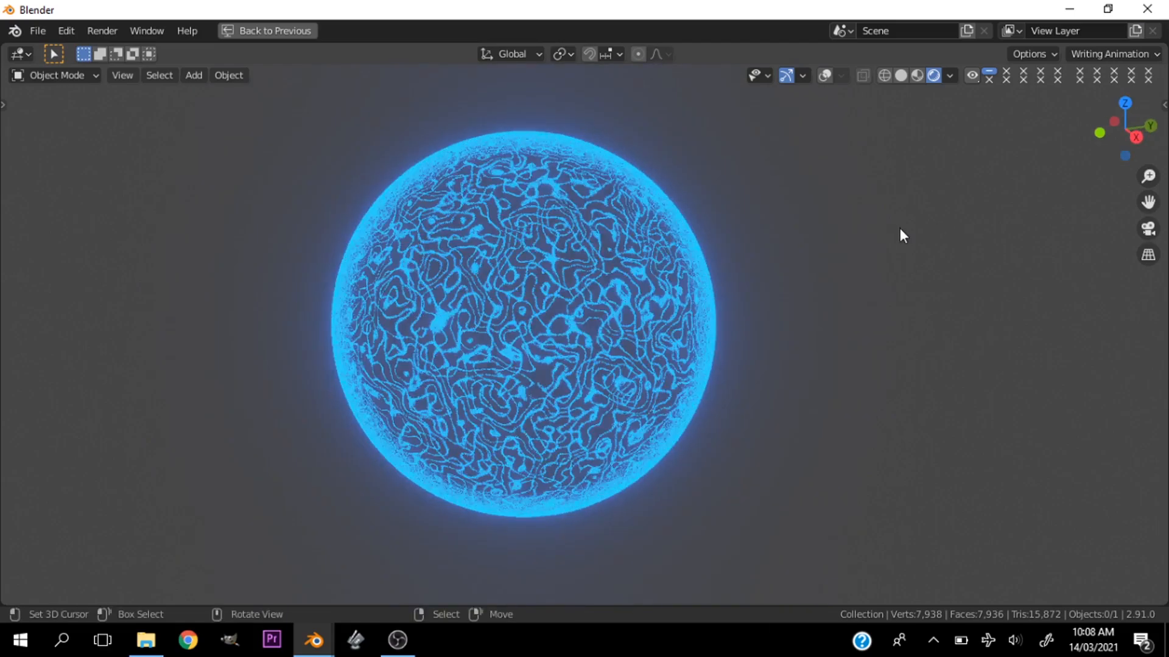
pyautogui.moveTo(900, 228); pyautogui.dragTo(949, 232, button='middle')
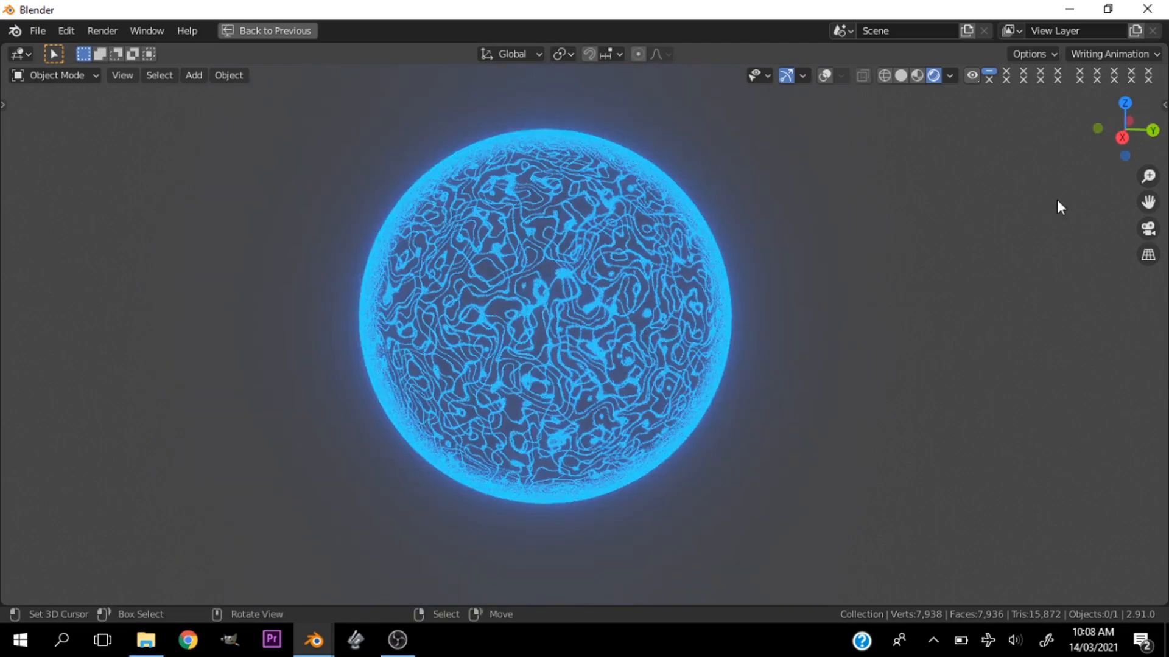
pyautogui.scroll(-3, 848, 268)
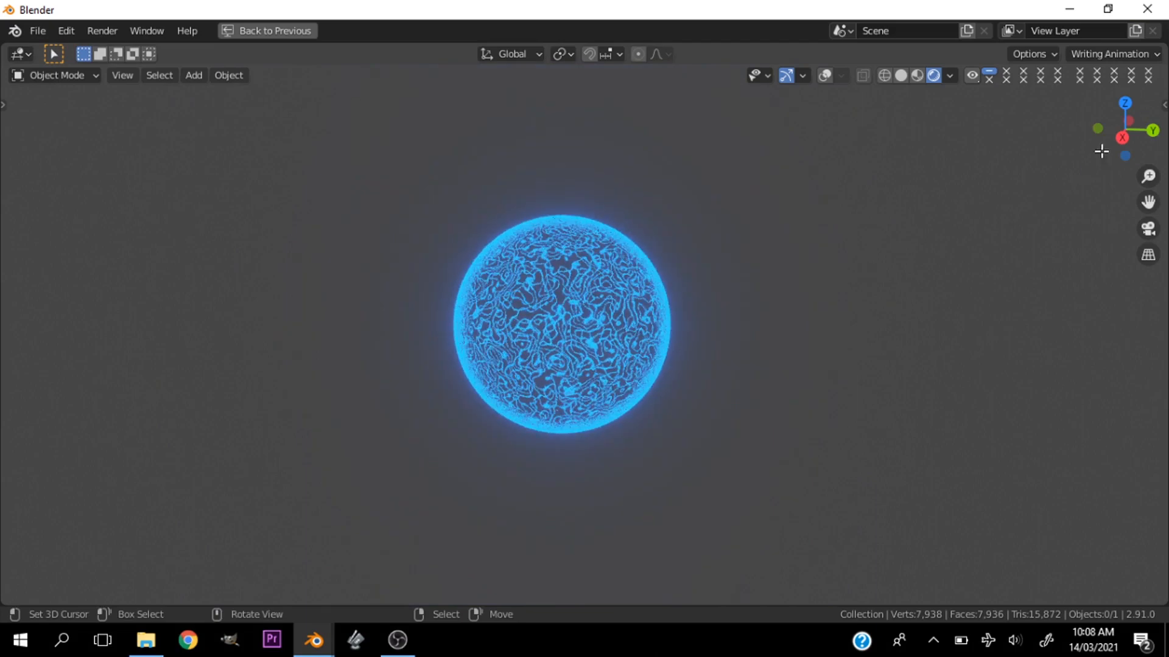
pyautogui.scroll(3, 699, 296)
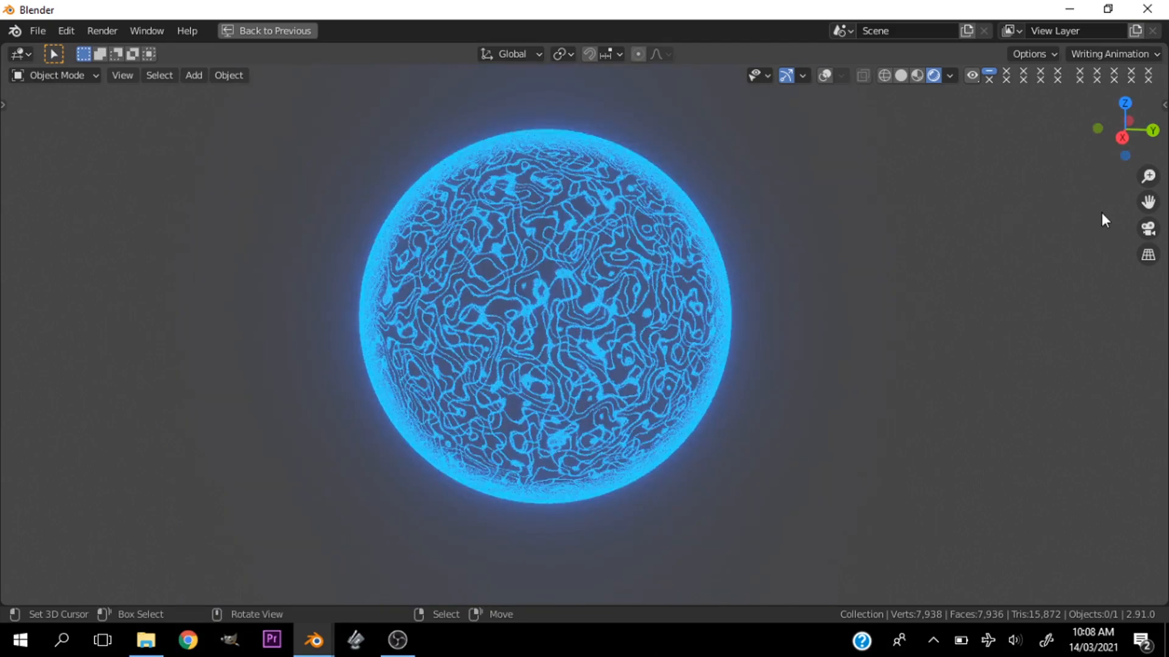
pyautogui.moveTo(1147, 200); pyautogui.dragTo(1145, 219)
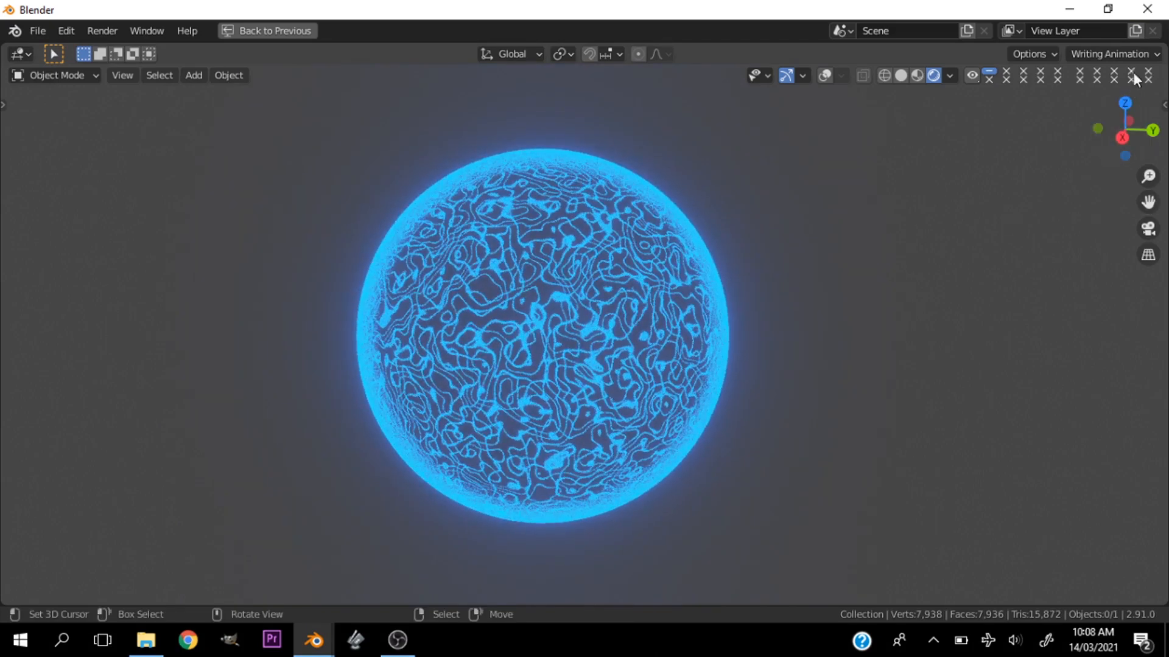
pyautogui.click(1152, 8)
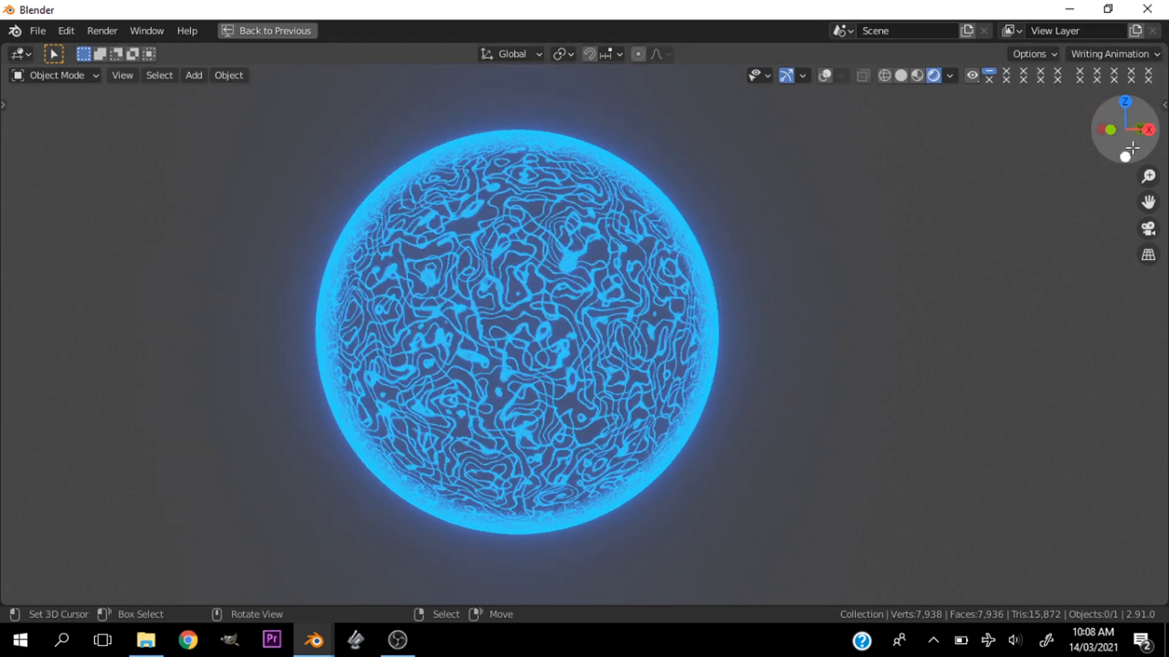
pyautogui.moveTo(1126, 131); pyautogui.dragTo(1116, 152)
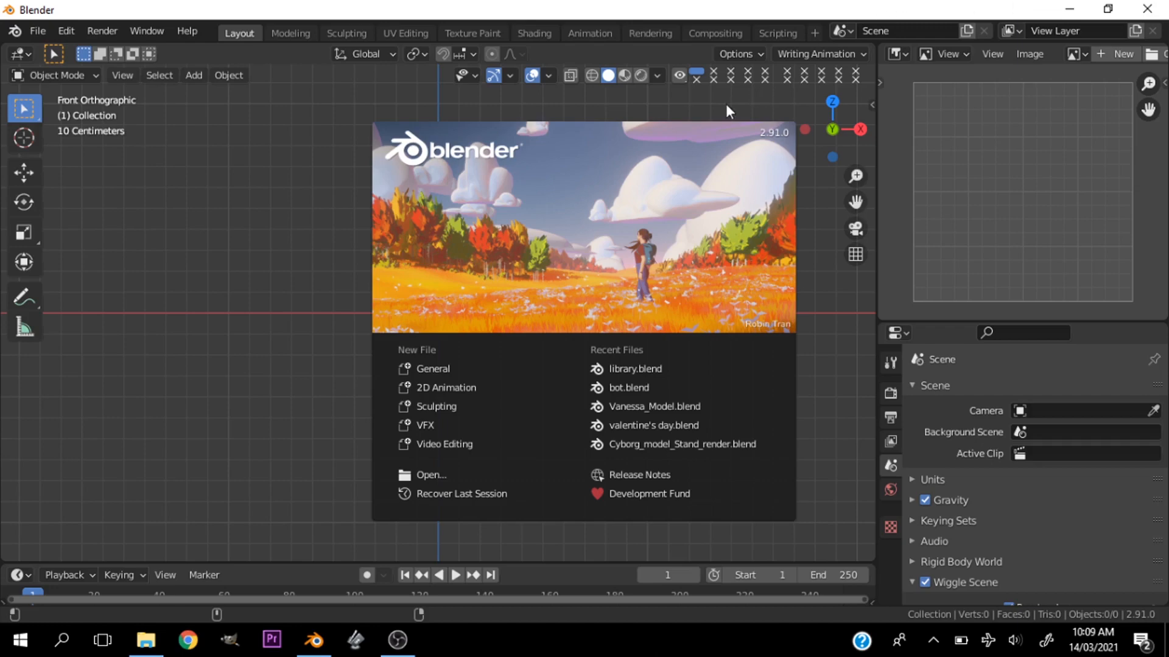
# Step: Start a new General file and add a UV sphere at the world origin
pyautogui.click(442, 365)
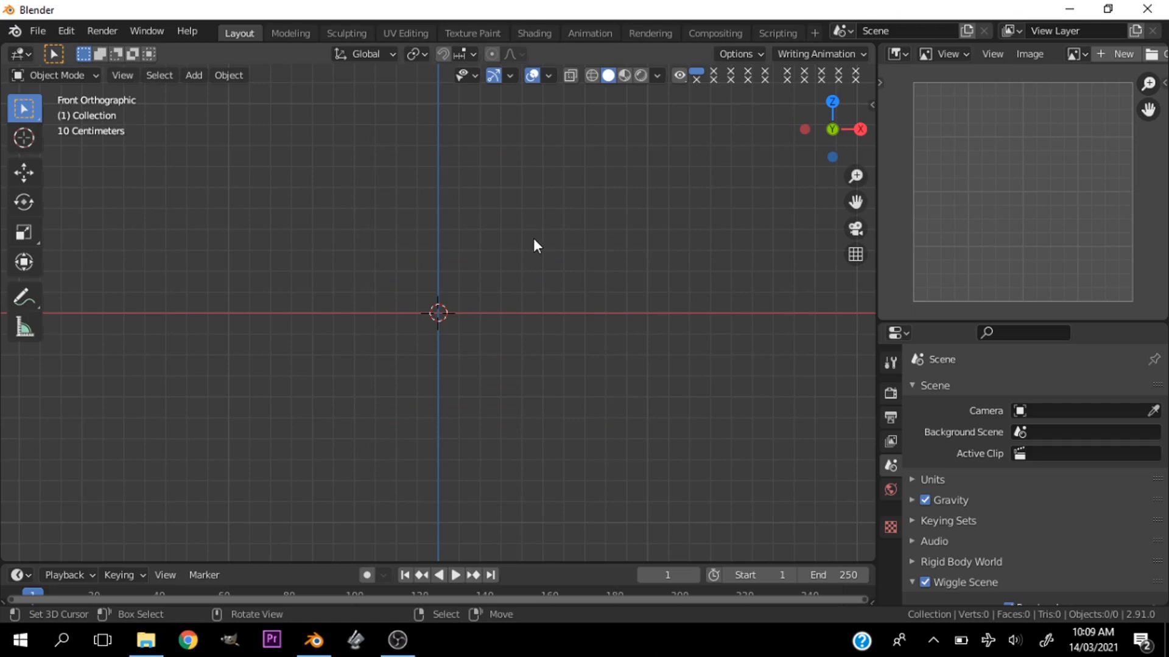
pyautogui.hotkey('shift', 'a')
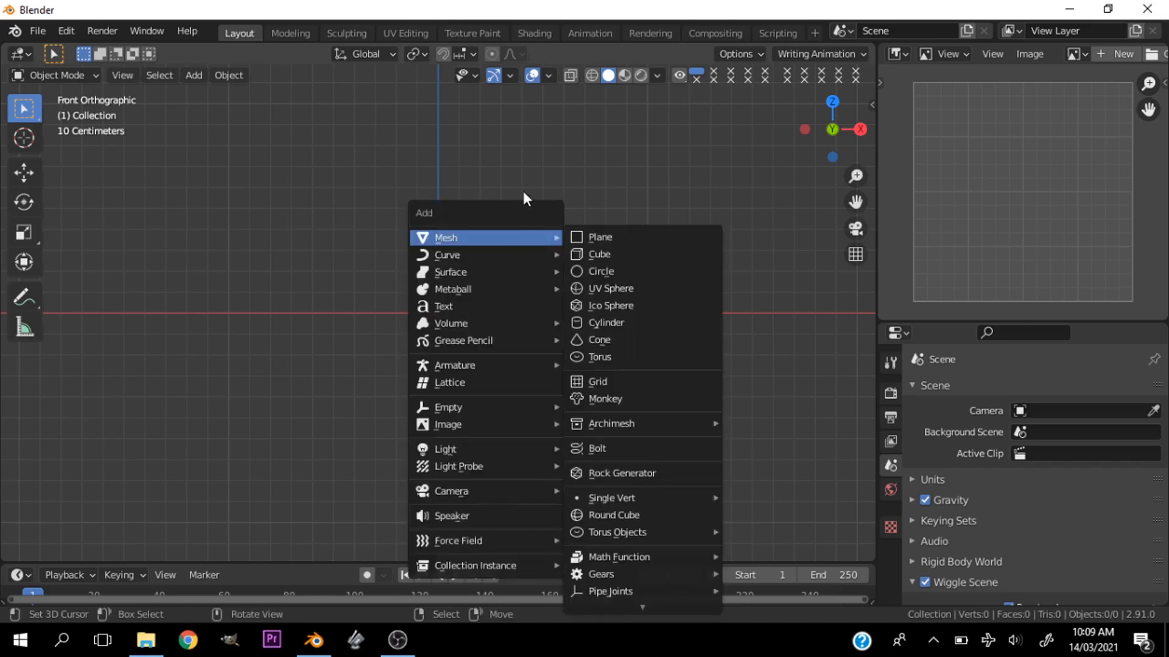
pyautogui.click(618, 288)
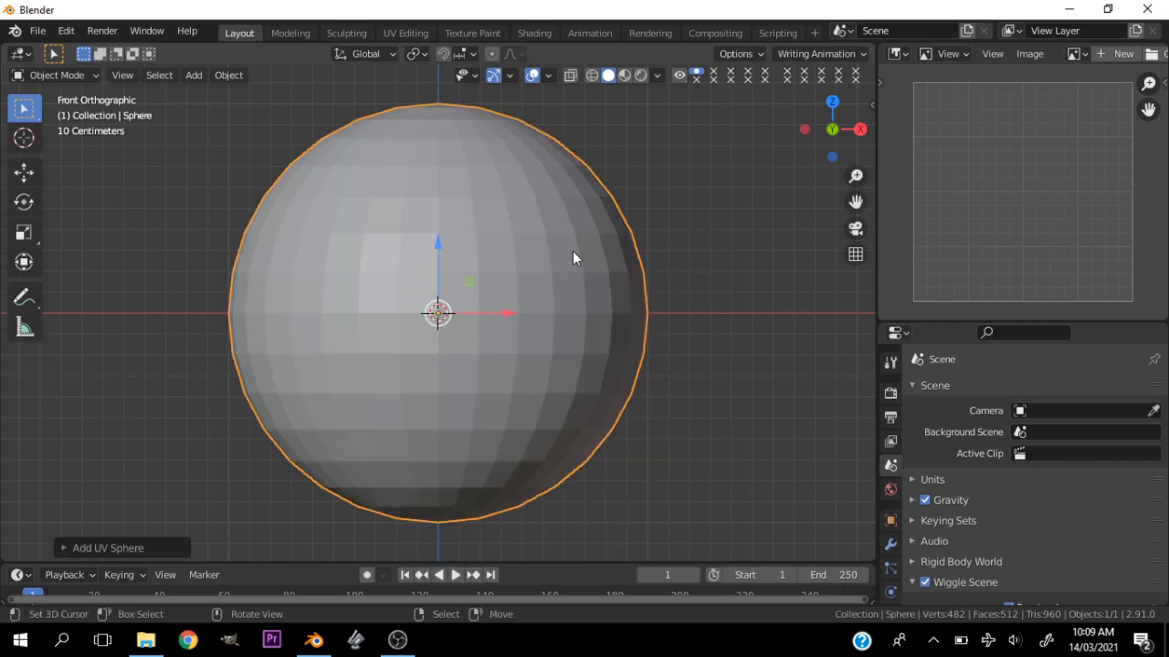
# Step: Apply a level 2 subdivision surface modifier to the sphere and shade it smooth
pyautogui.hotkey('ctrl', '2')
pyautogui.scroll(-2, 529, 278)
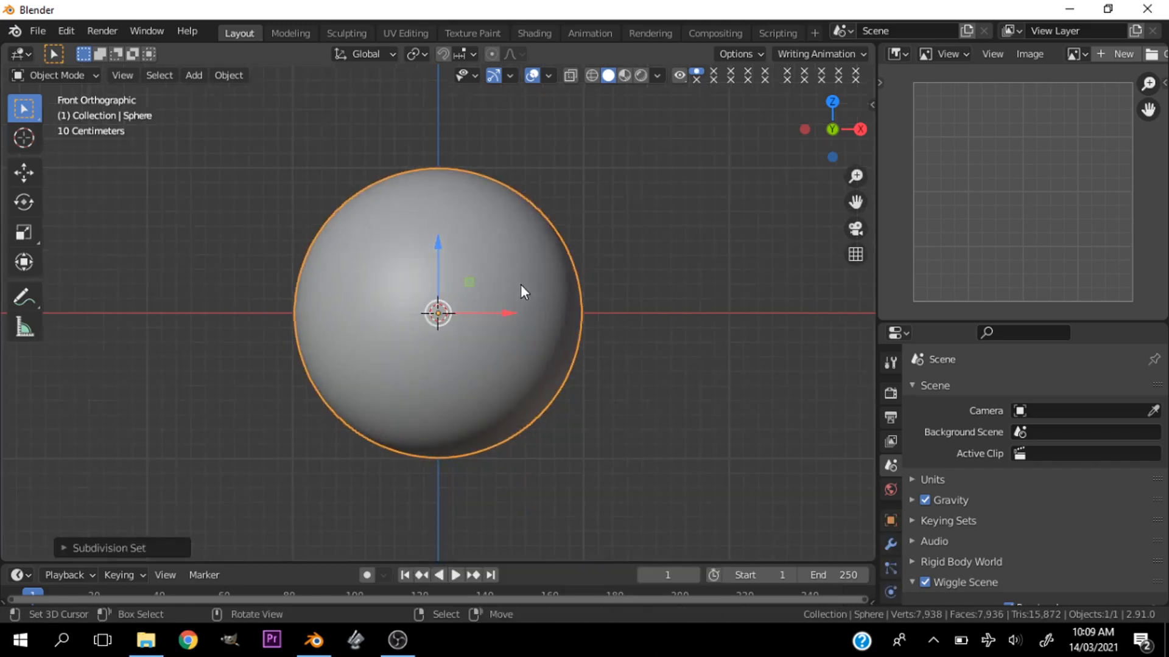
pyautogui.rightClick(520, 284)
pyautogui.click(520, 286)
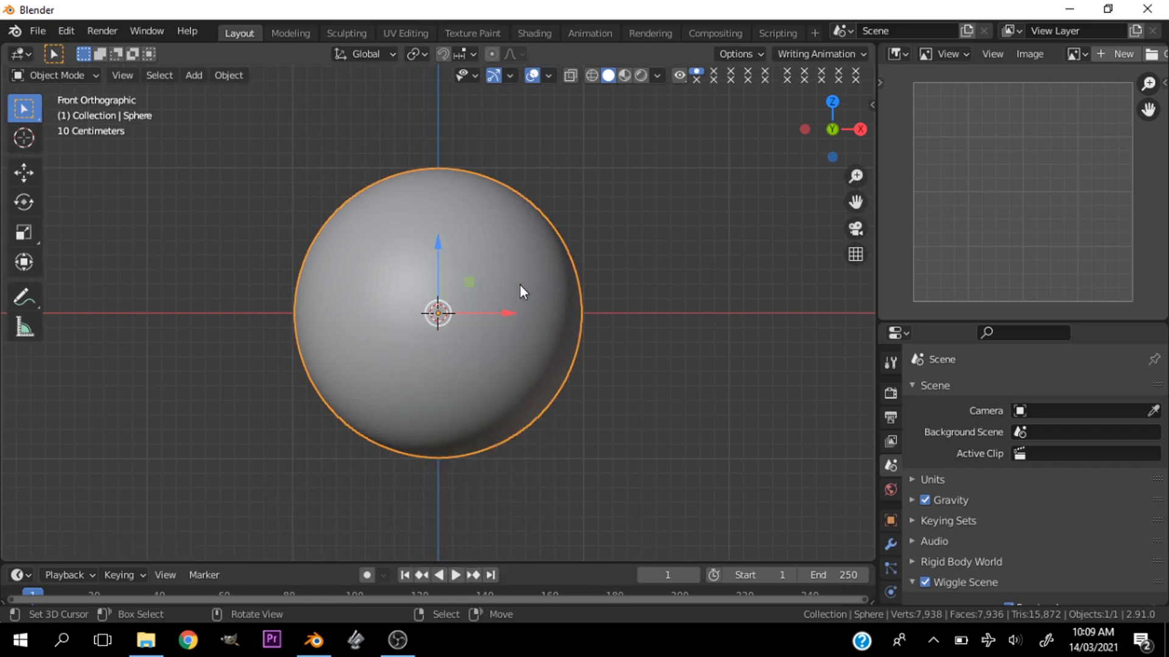
# Step: Switch to the Shading workspace and create a new material for the sphere
pyautogui.click(538, 32)
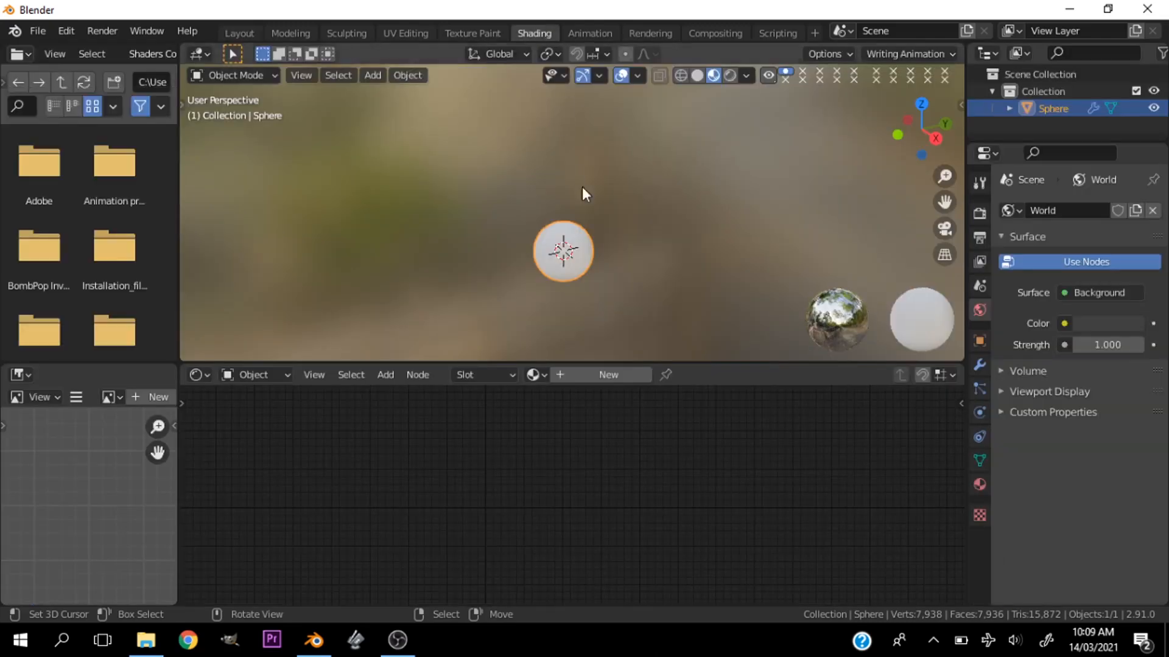
pyautogui.scroll(3, 549, 264)
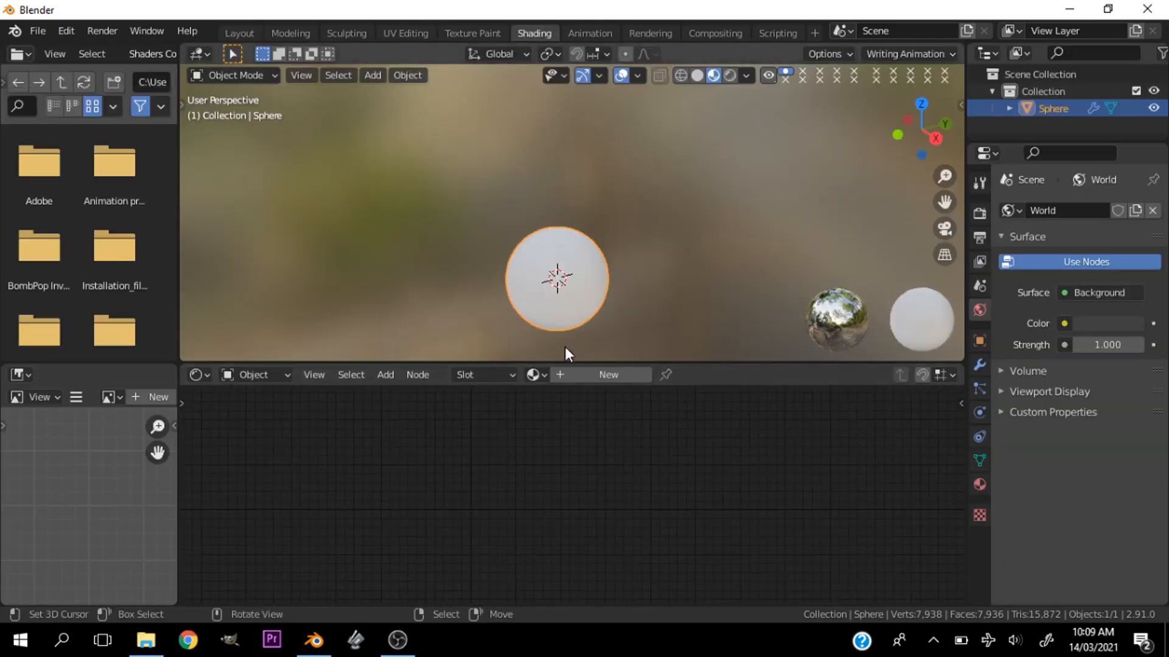
pyautogui.click(588, 381)
pyautogui.scroll(-1, 600, 469)
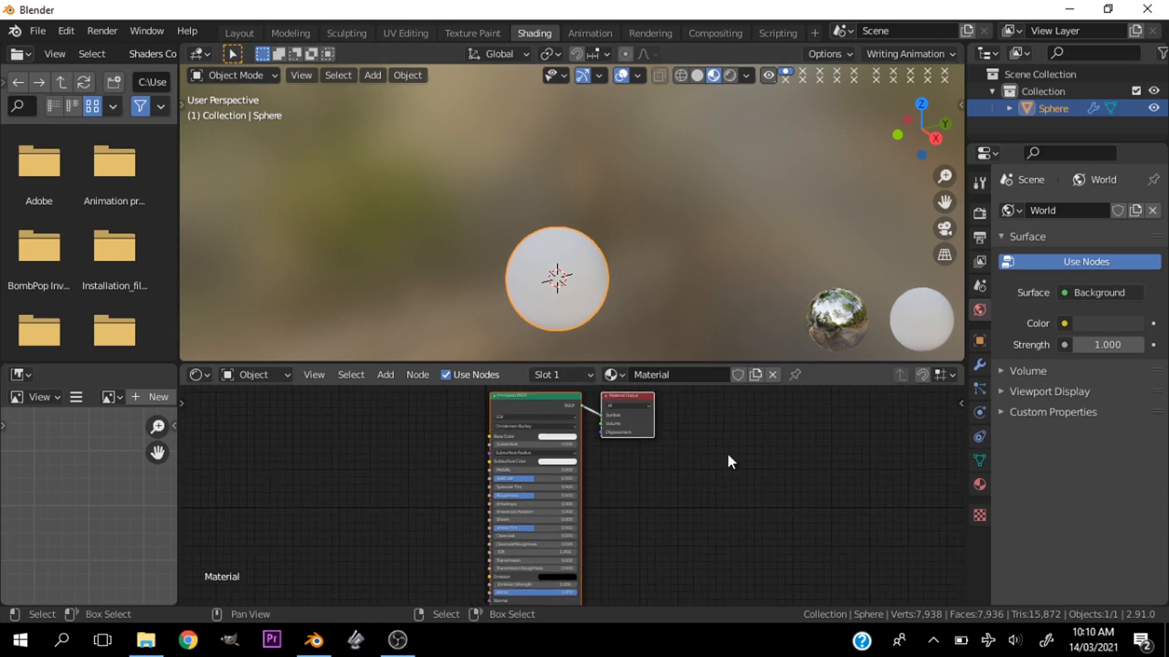
# Step: Set both the blend mode and the shadow mode of the sphere's material to Alpha Hashed
pyautogui.click(974, 484)
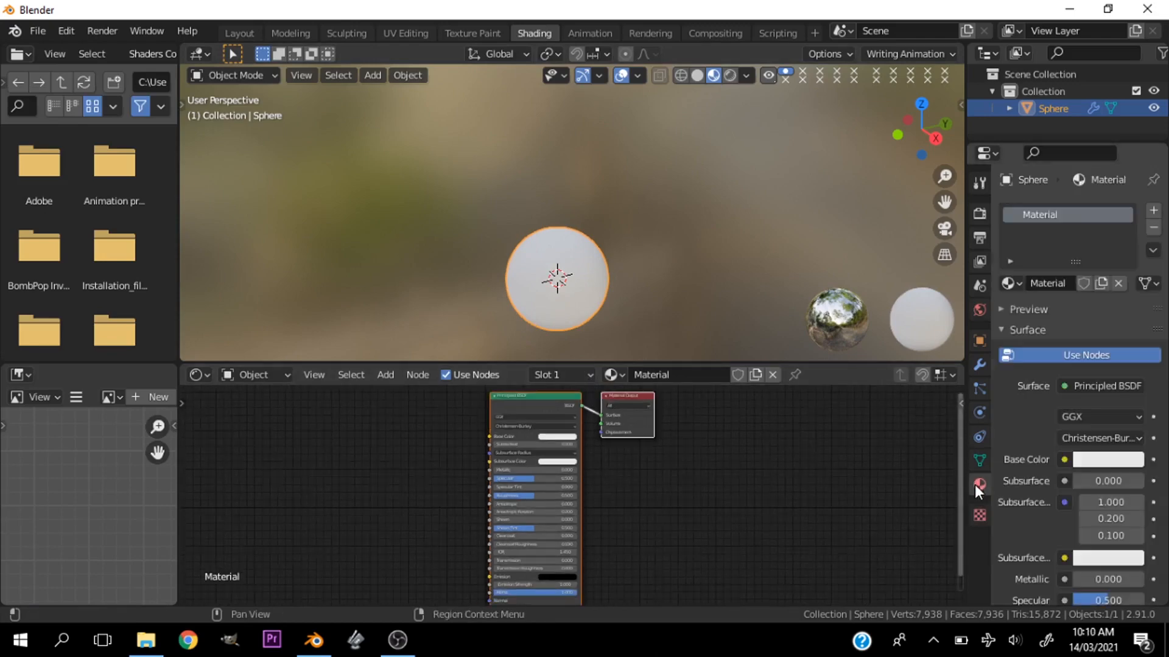
pyautogui.scroll(-10, 1004, 527)
pyautogui.scroll(-6, 1004, 527)
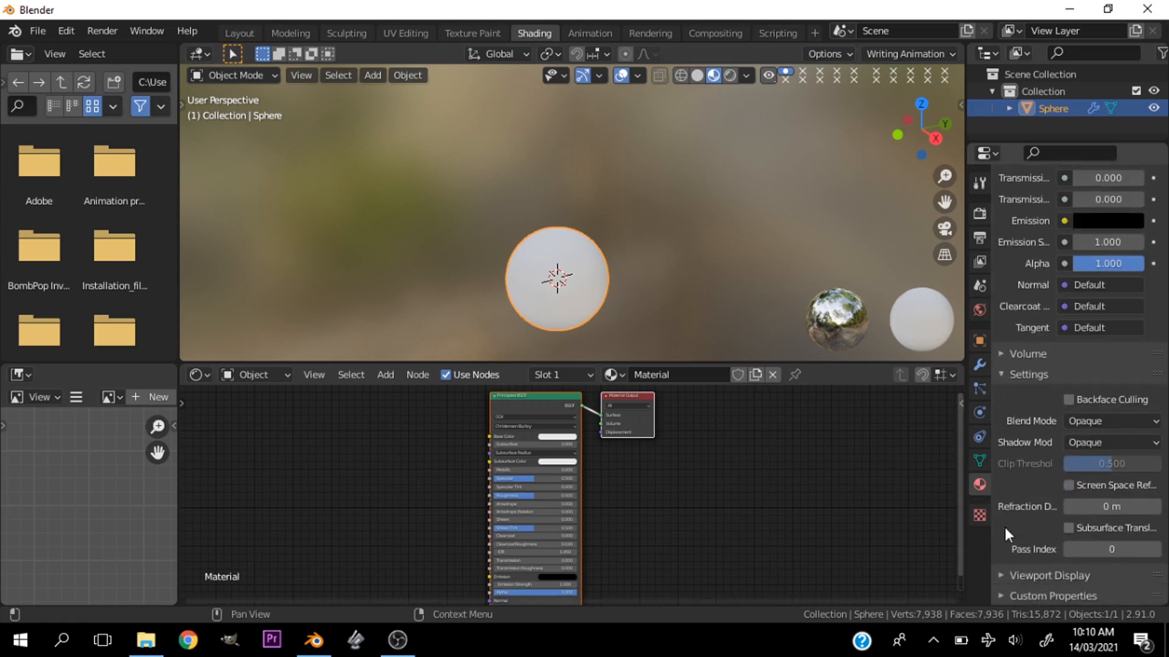
pyautogui.click(1112, 421)
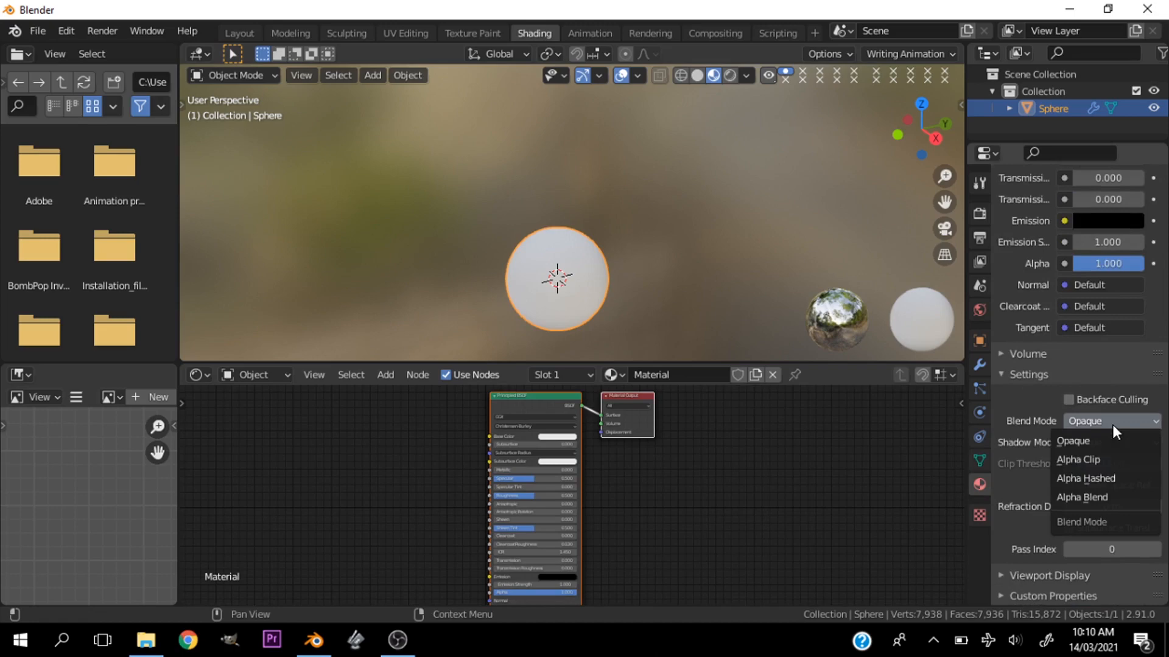
pyautogui.click(1106, 480)
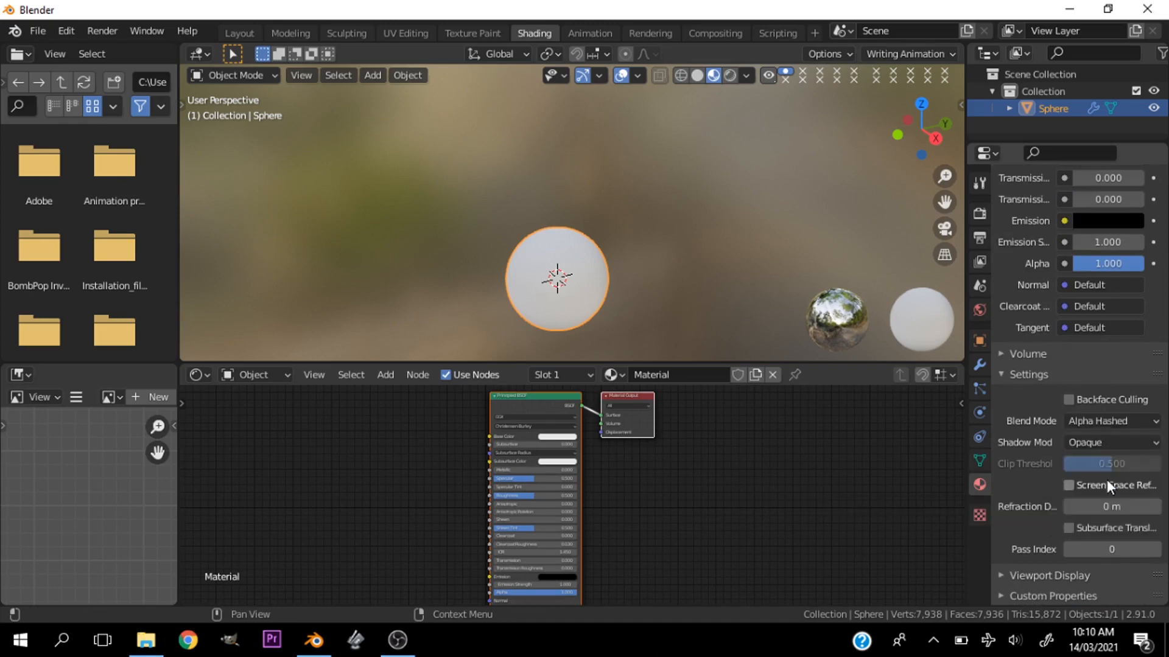
pyautogui.click(1108, 444)
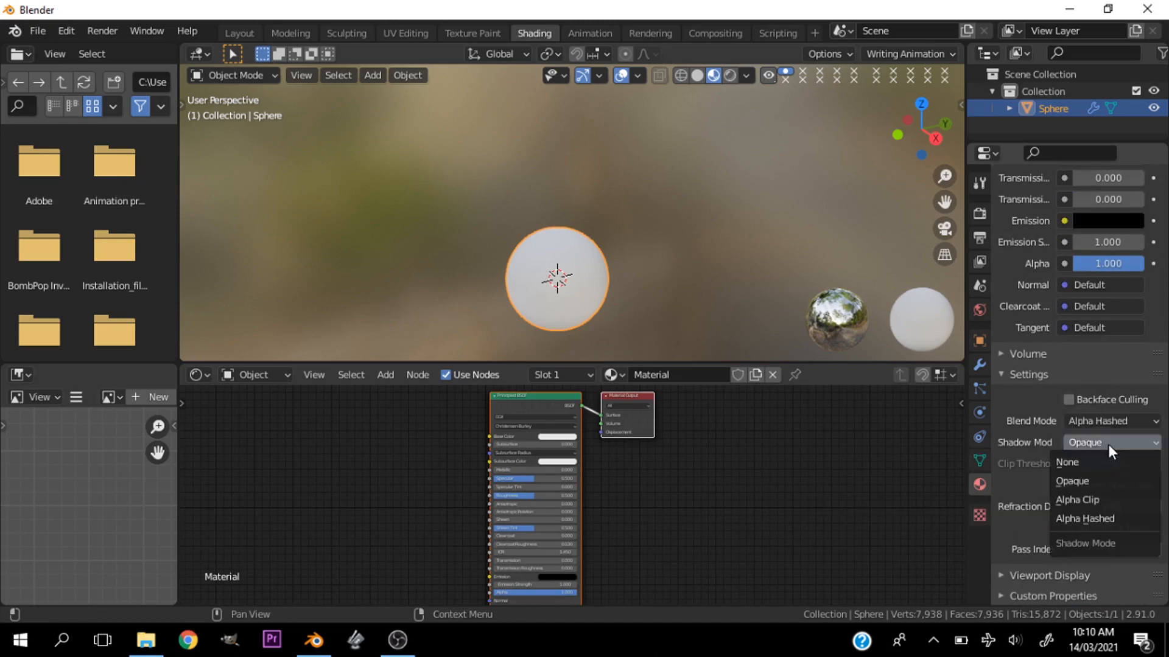
pyautogui.click(1101, 523)
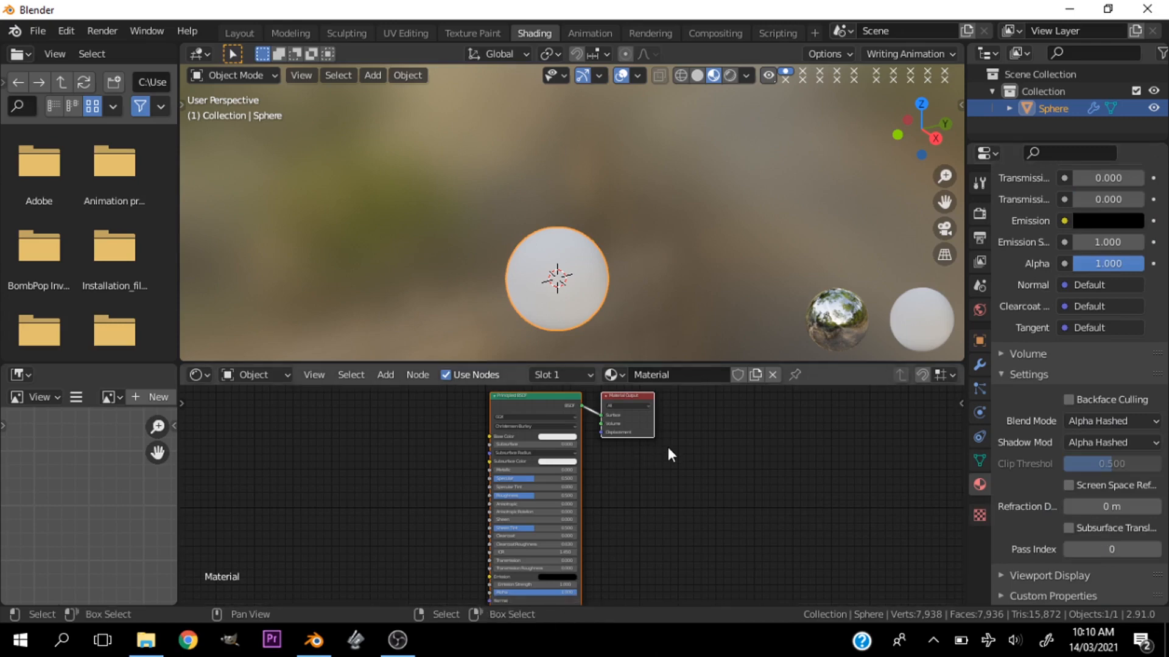
# Step: Merge the empty image editor area into the shader editor to widen the node workspace
pyautogui.click(556, 411)
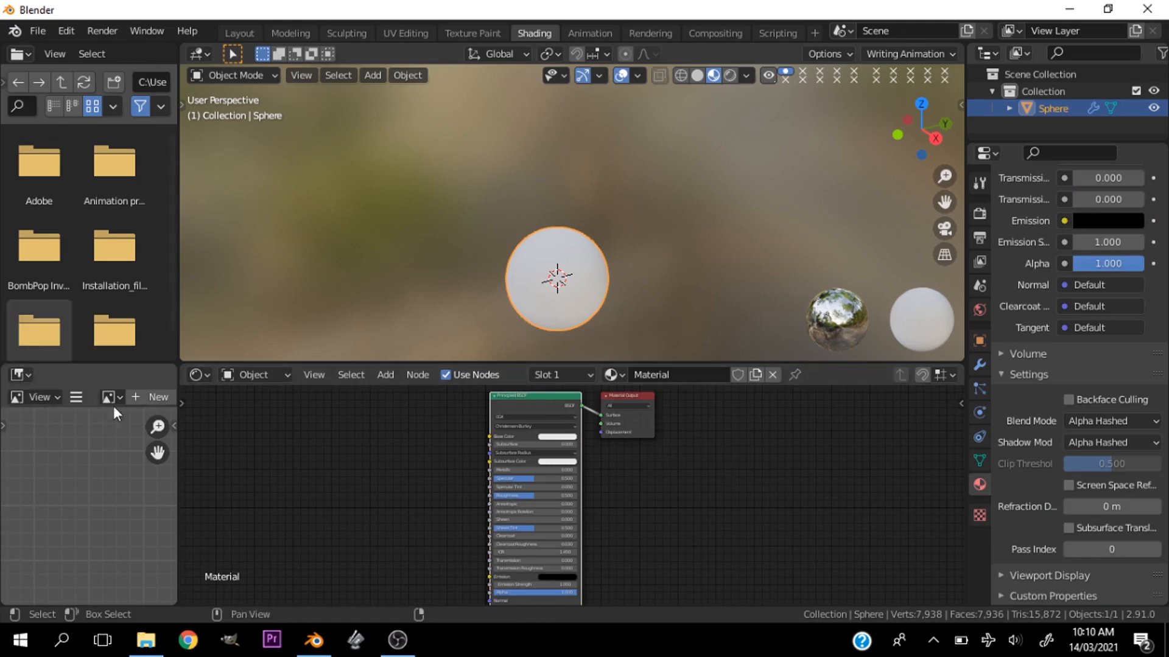
pyautogui.moveTo(184, 365); pyautogui.dragTo(122, 373)
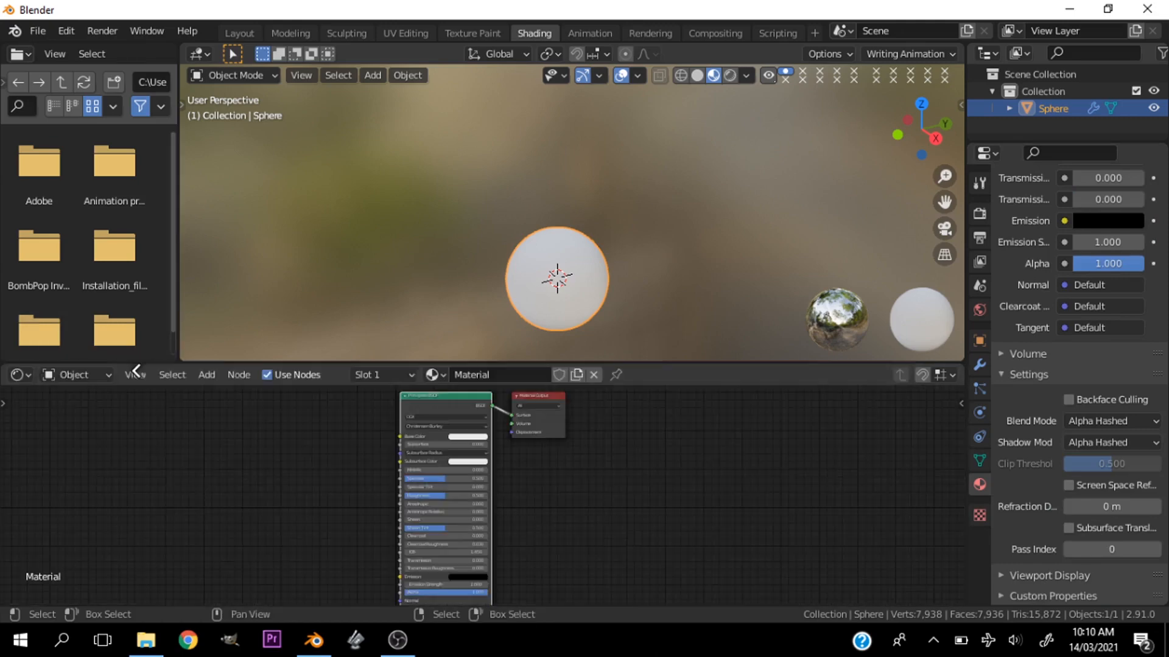
# Step: Enlarge the shader editor upward and reframe the 3D viewport so the sphere appears larger and fully in view
pyautogui.moveTo(326, 363); pyautogui.dragTo(328, 280)
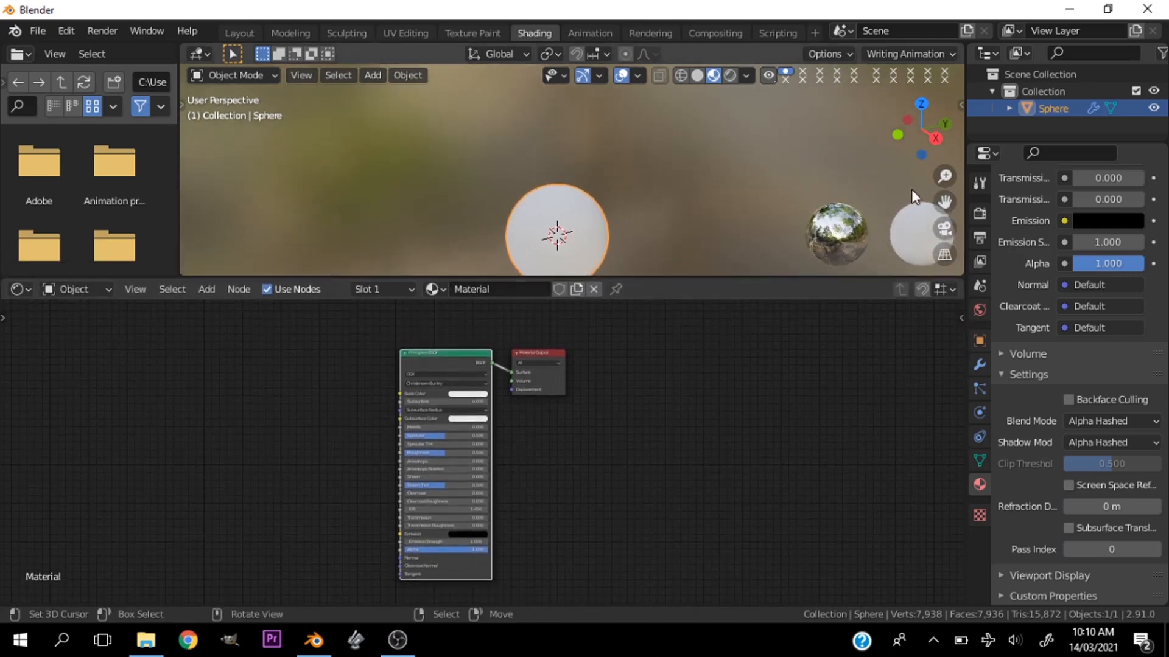
pyautogui.moveTo(944, 202); pyautogui.dragTo(897, 121)
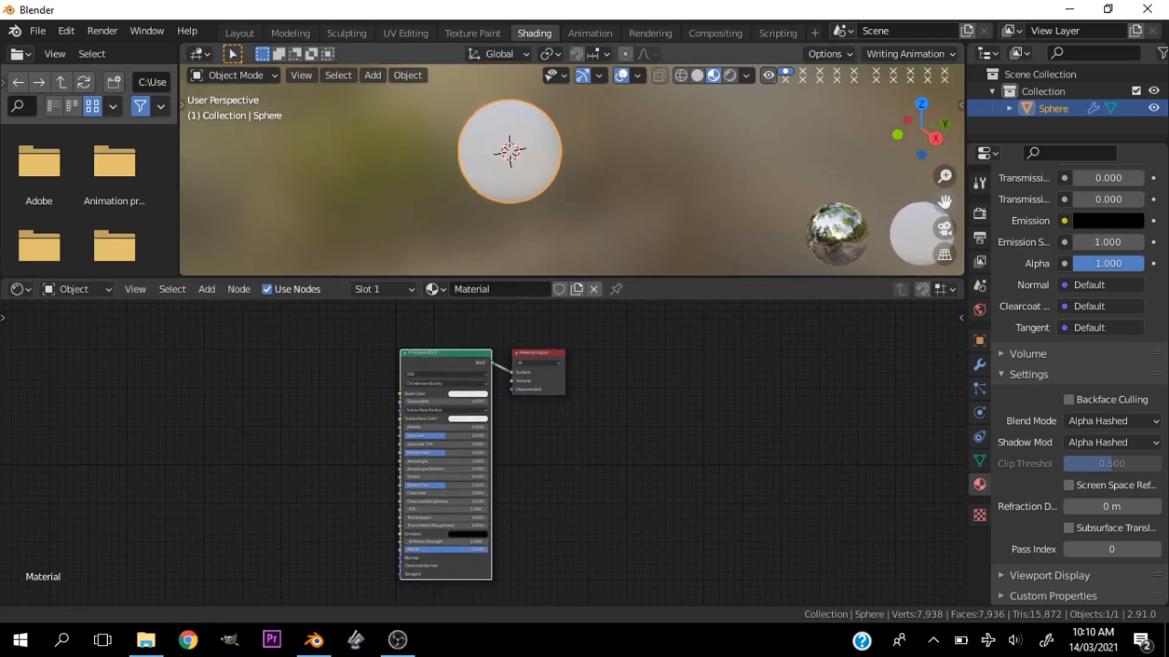
pyautogui.scroll(3, 889, 170)
pyautogui.moveTo(942, 189); pyautogui.dragTo(964, 210)
pyautogui.scroll(1, 494, 418)
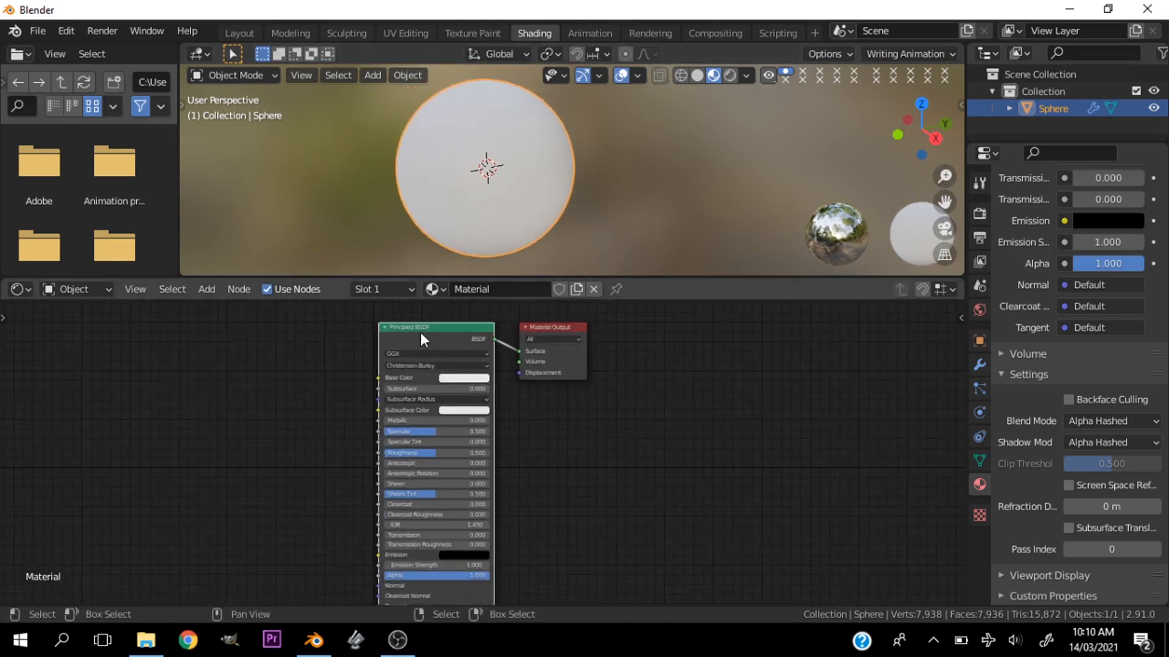
# Step: Switch the Principled BSDF node to a Mix Shader and place it just before the Material Output
pyautogui.hotkey('shift', 's')
pyautogui.moveTo(429, 345)
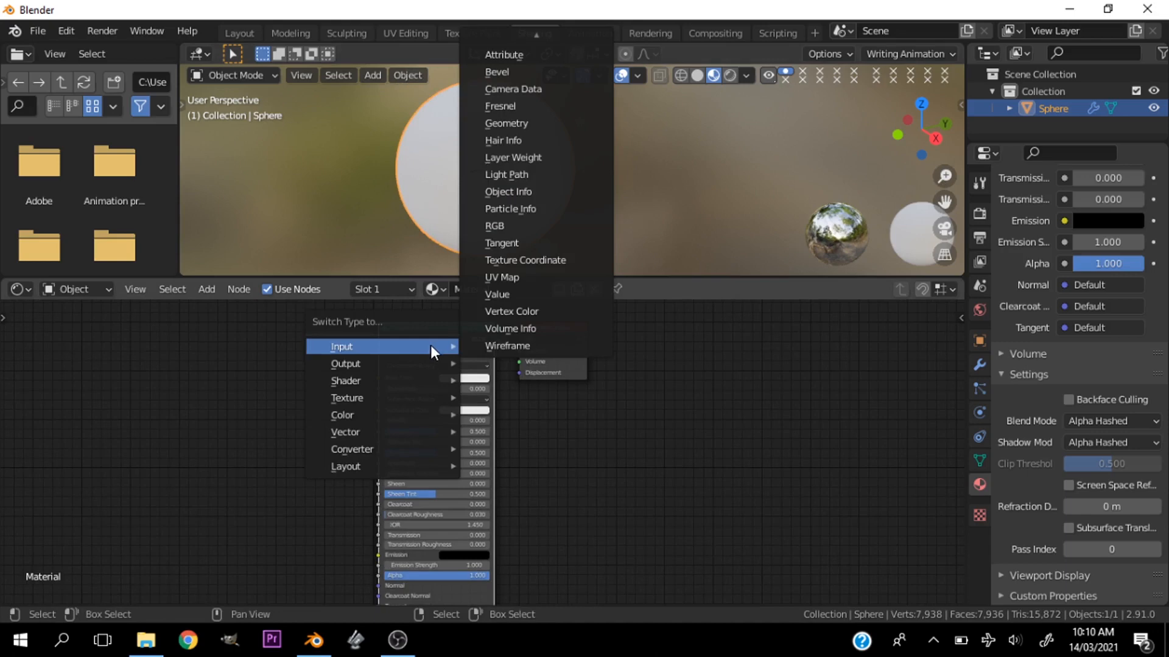
pyautogui.moveTo(451, 381)
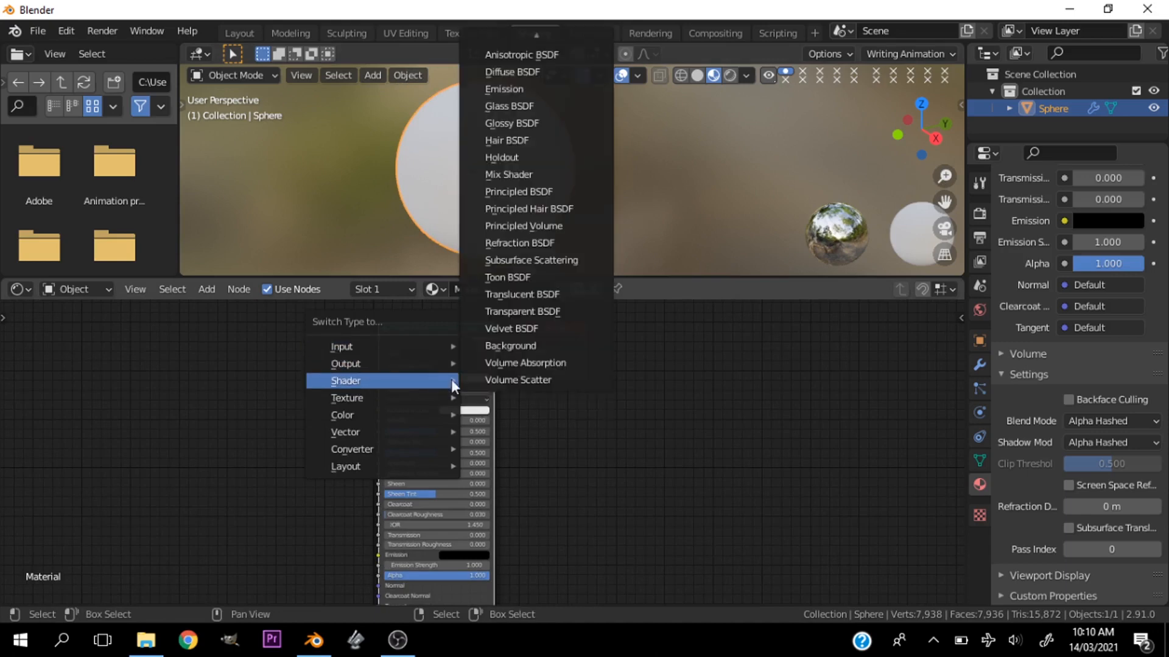
pyautogui.click(542, 176)
pyautogui.moveTo(396, 338); pyautogui.dragTo(423, 367)
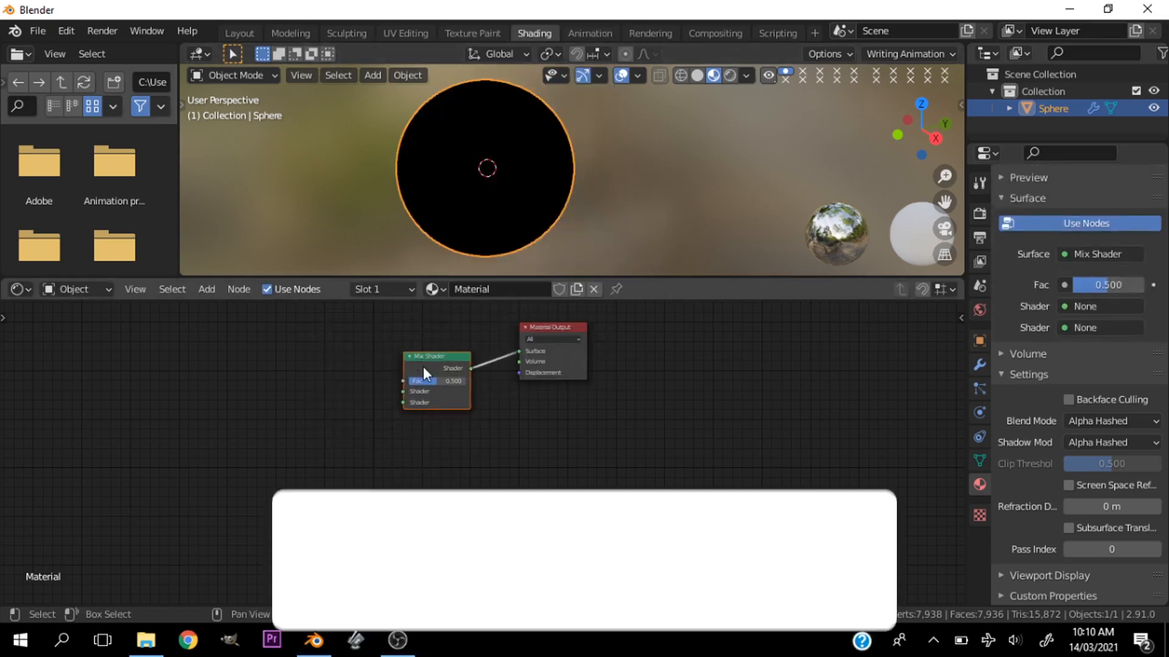
pyautogui.scroll(-1, 429, 381)
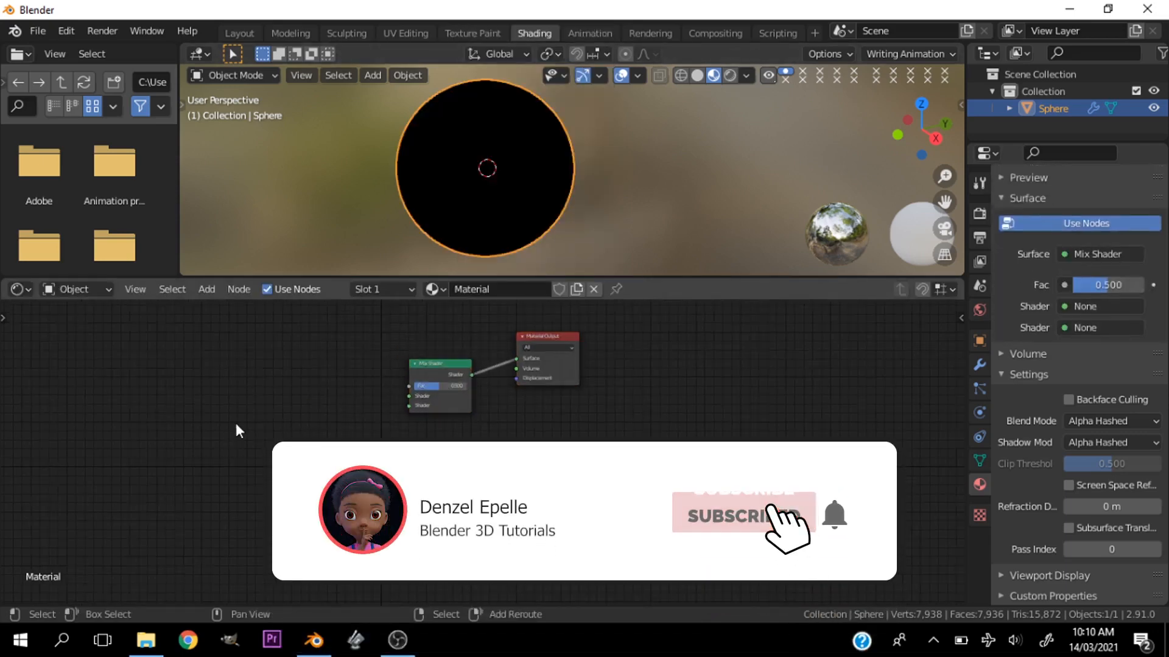
pyautogui.hotkey('shift', 'a')
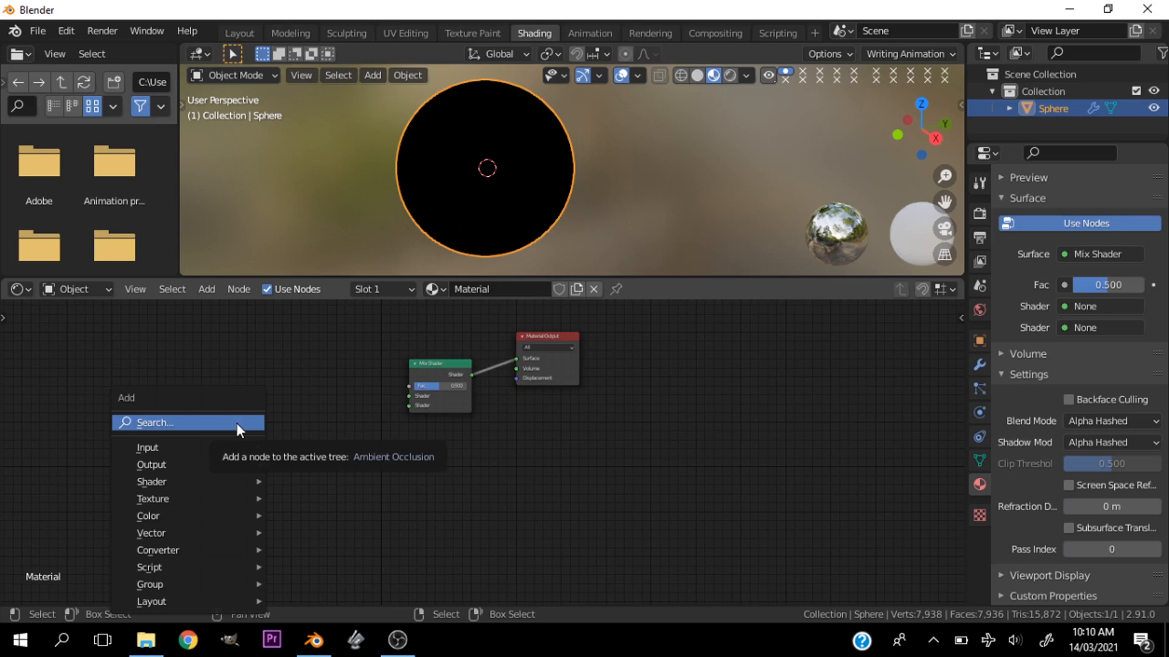
pyautogui.click(236, 422)
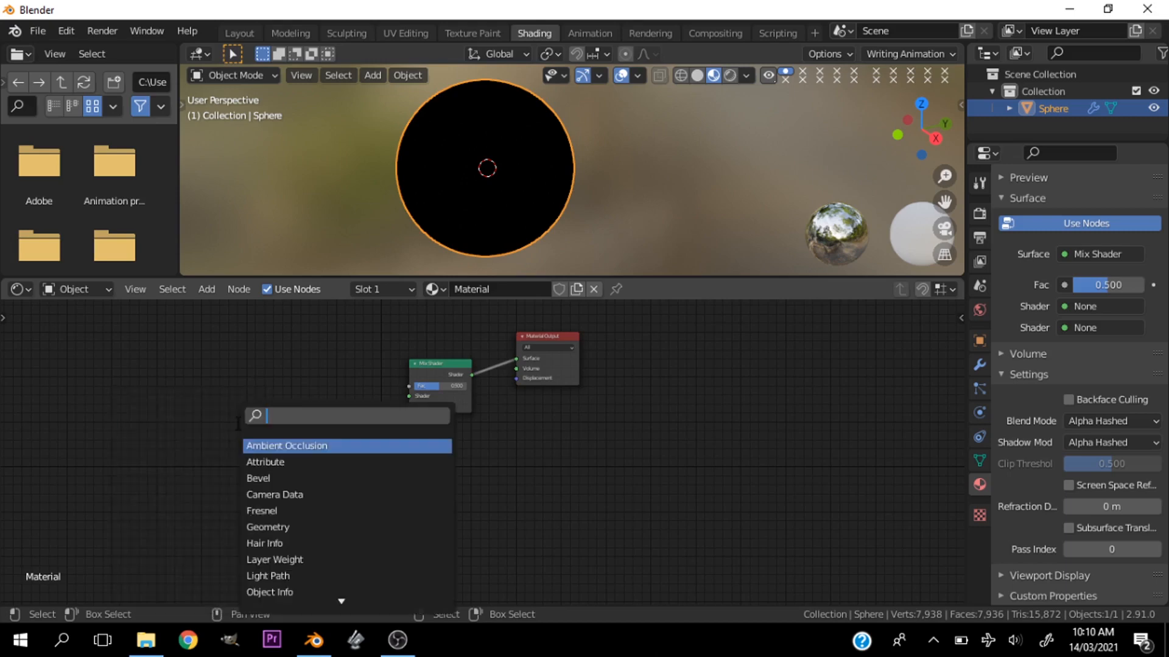
pyautogui.write('trans')
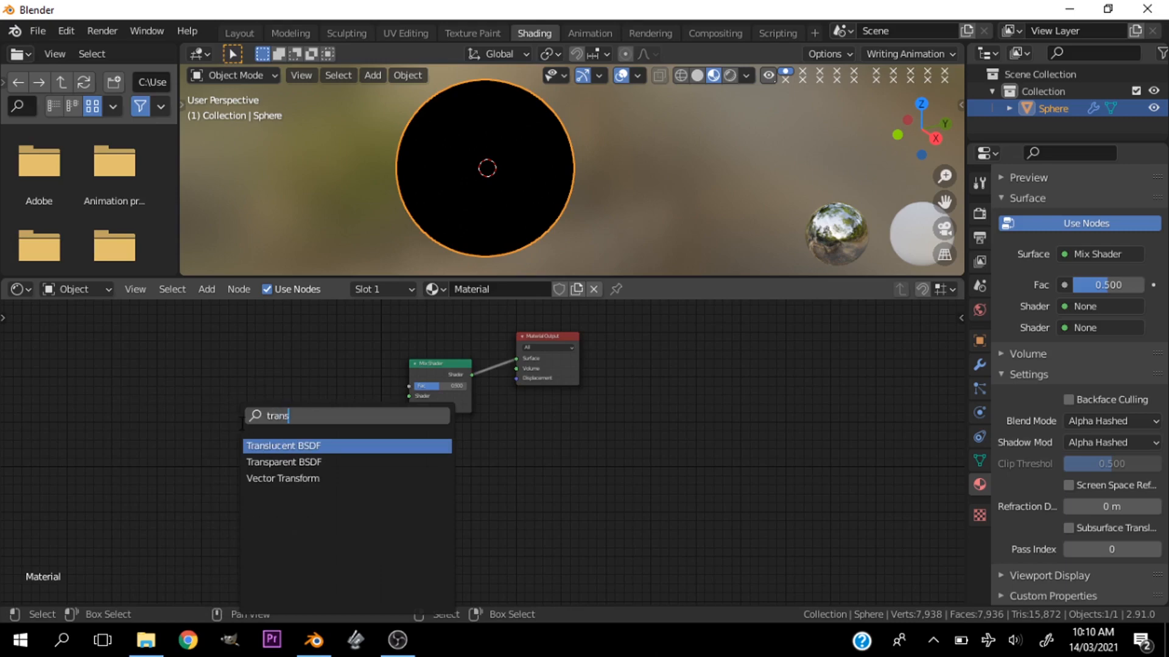
pyautogui.press('Down')
pyautogui.press('Return')
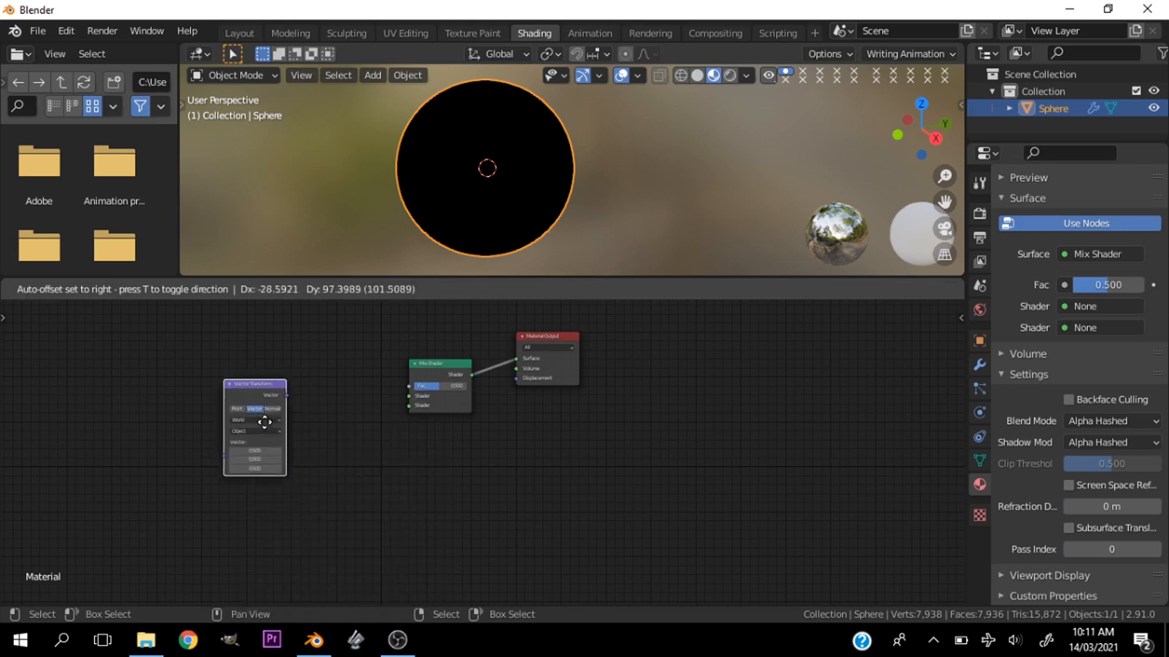
pyautogui.rightClick(271, 421)
# Step: Add a Transparent BSDF node on the input side of the Mix Shader
pyautogui.hotkey('shift', 'a')
pyautogui.click(270, 413)
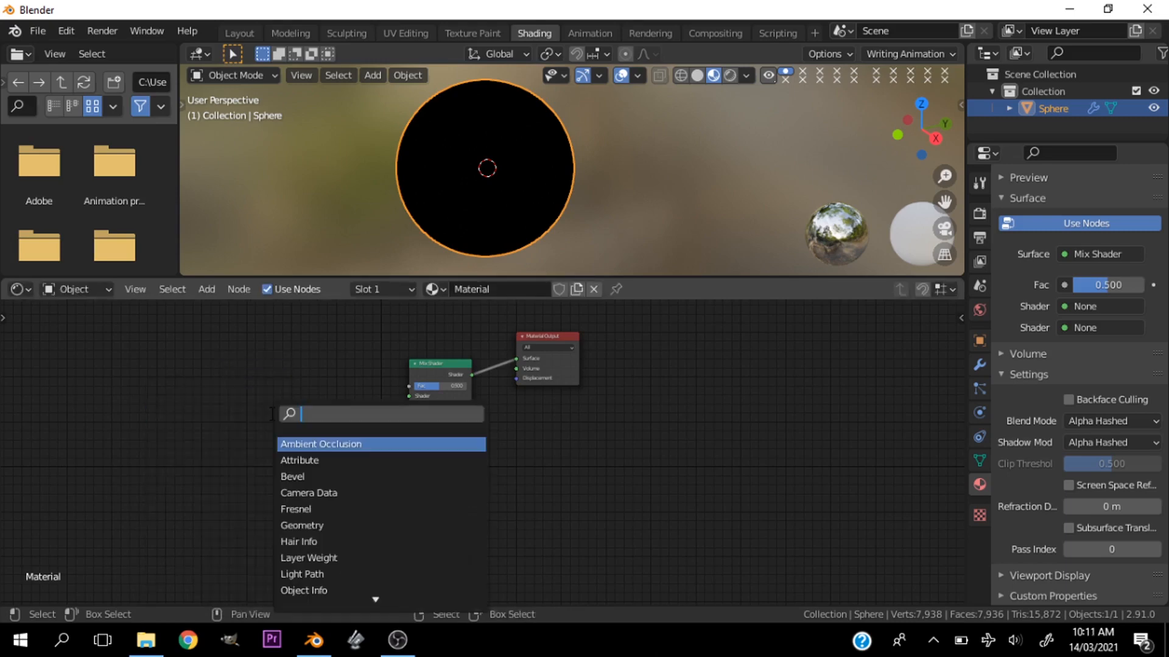
pyautogui.write('tran')
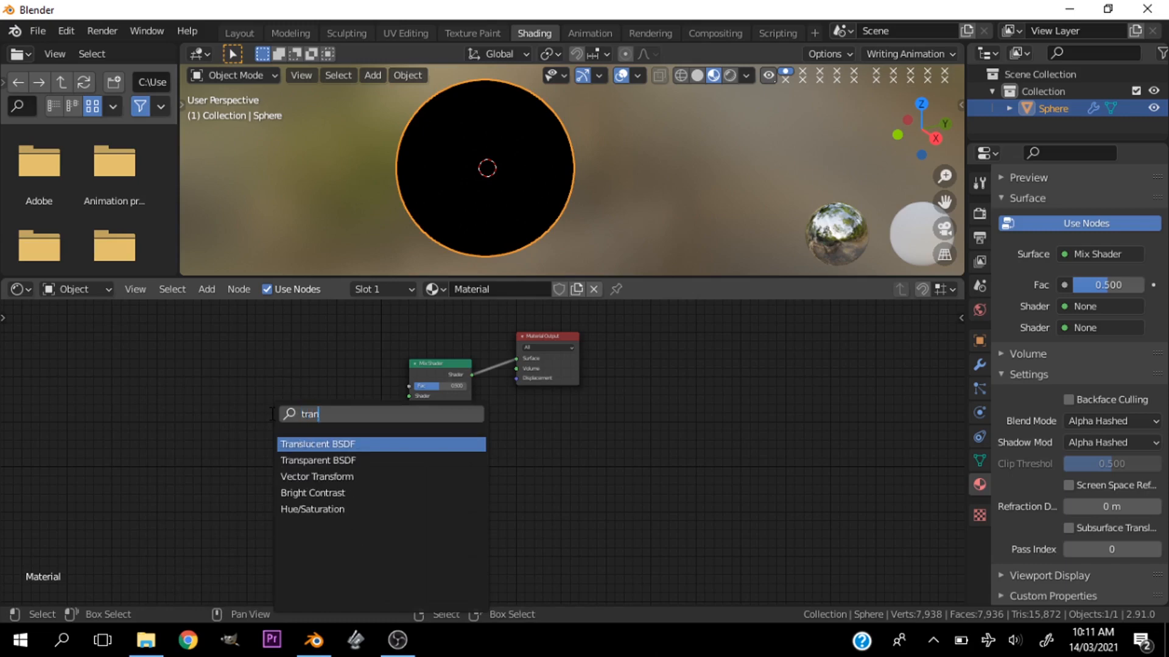
pyautogui.press('Down')
pyautogui.press('Return')
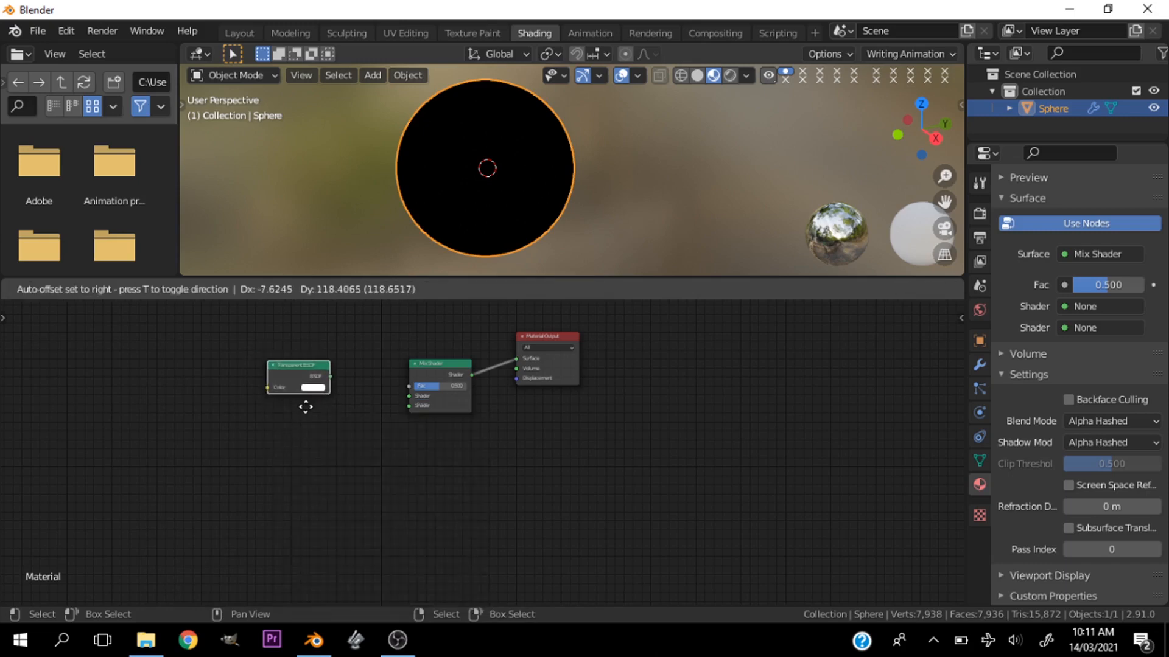
pyautogui.click(305, 407)
pyautogui.hotkey('shift', 'a')
pyautogui.click(309, 419)
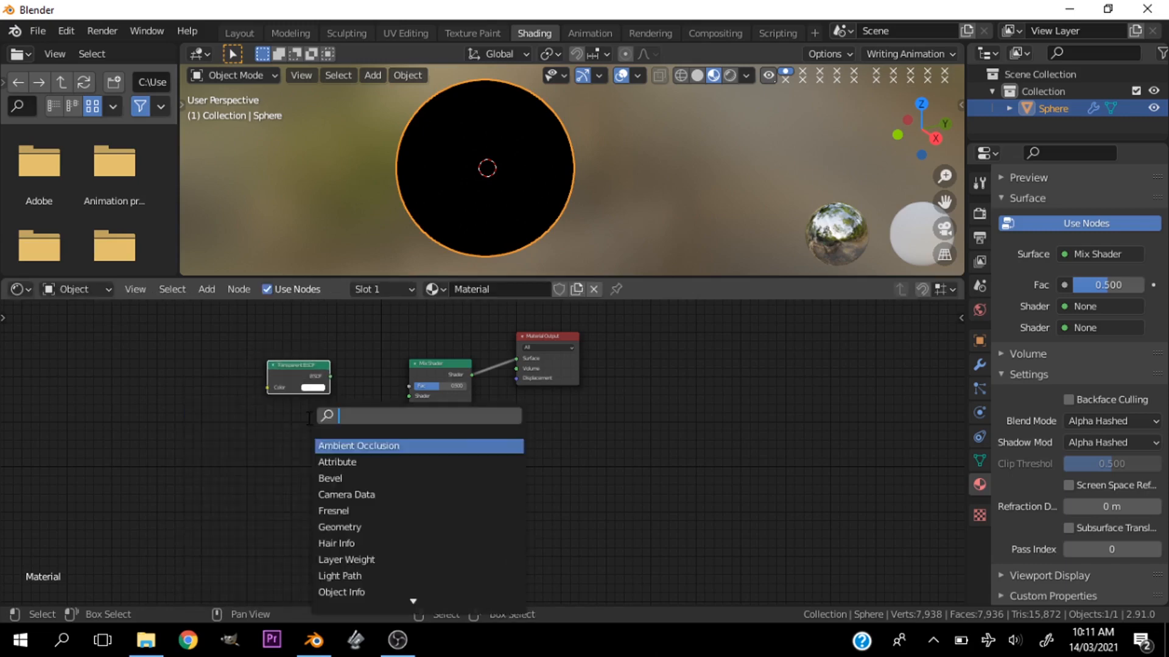
pyautogui.write('emm')
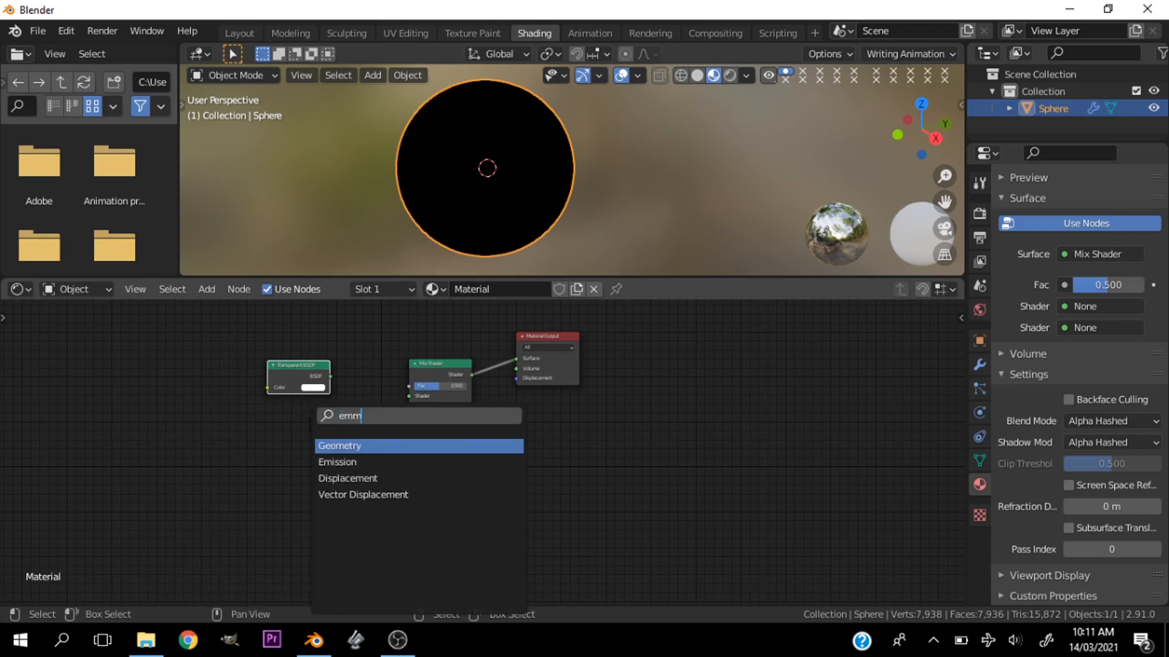
pyautogui.press('Down')
pyautogui.press('Down')
pyautogui.press('Return')
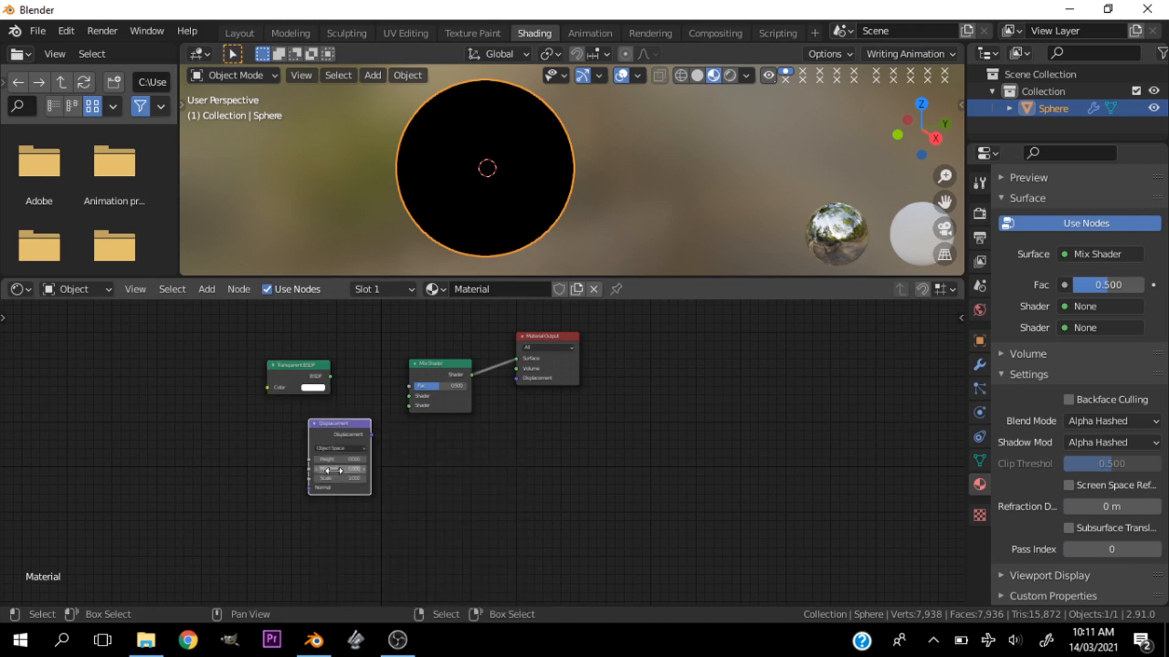
pyautogui.hotkey('ctrl', 'z')
# Step: Add an Emission node just below the Transparent BSDF node
pyautogui.hotkey('shift', 'a')
pyautogui.click(334, 425)
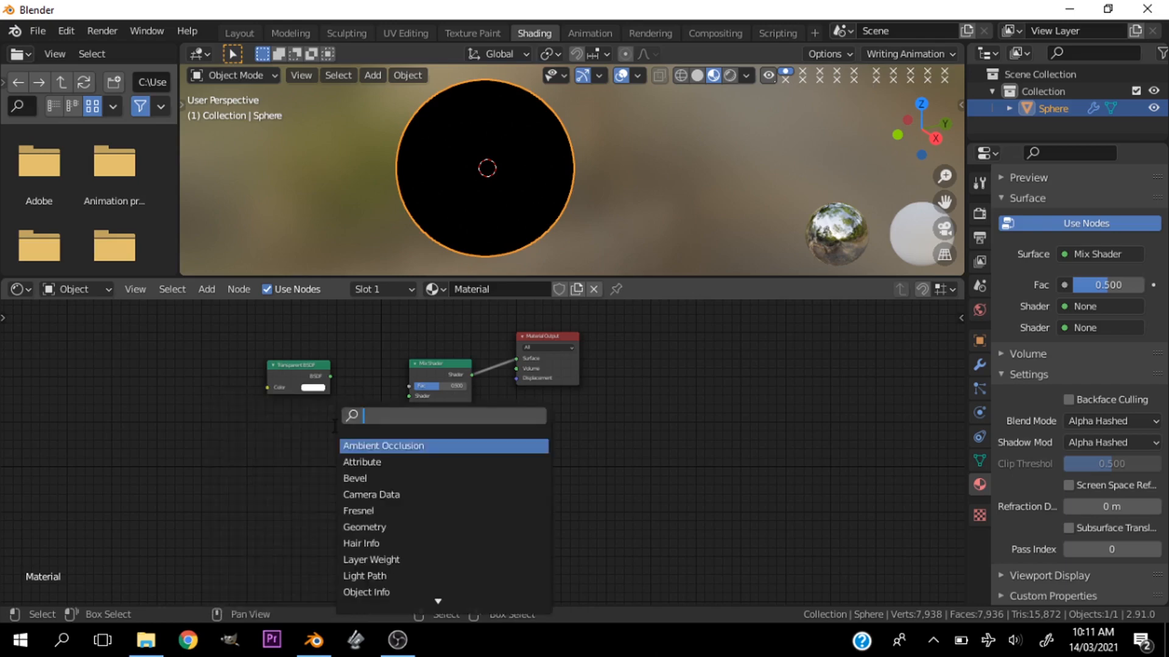
pyautogui.write('emis')
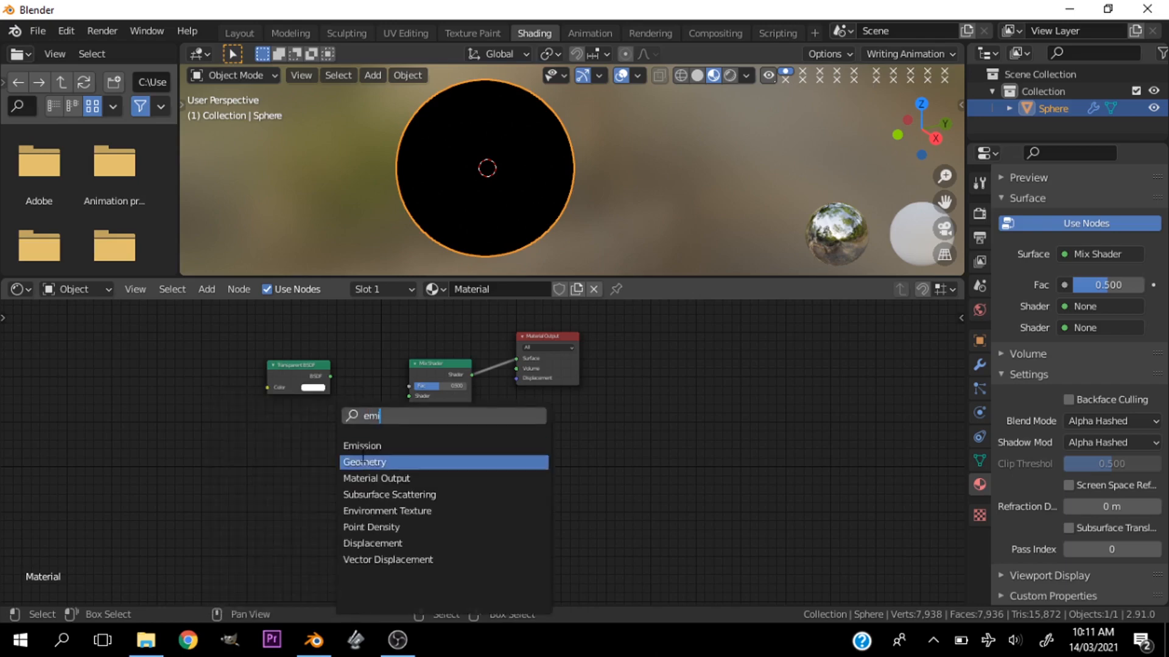
pyautogui.press('Return')
pyautogui.click(291, 433)
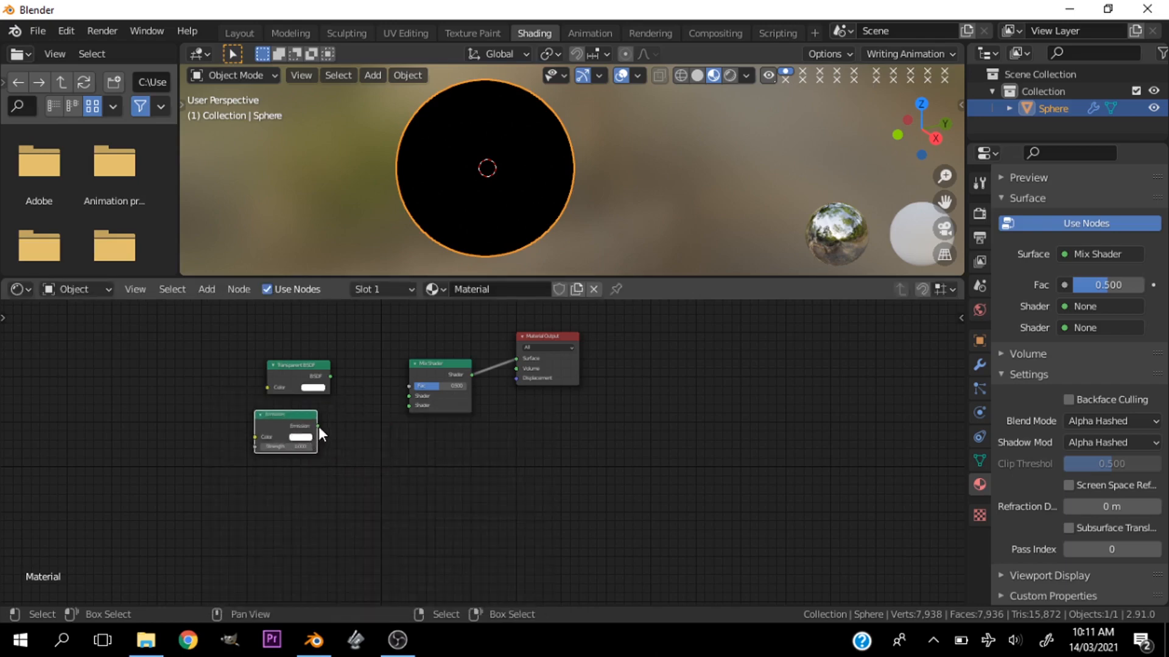
# Step: Connect Transparent BSDF to the Mix Shader's first shader input and Emission to the second, then space the two nodes apart vertically
pyautogui.moveTo(318, 426); pyautogui.dragTo(406, 407)
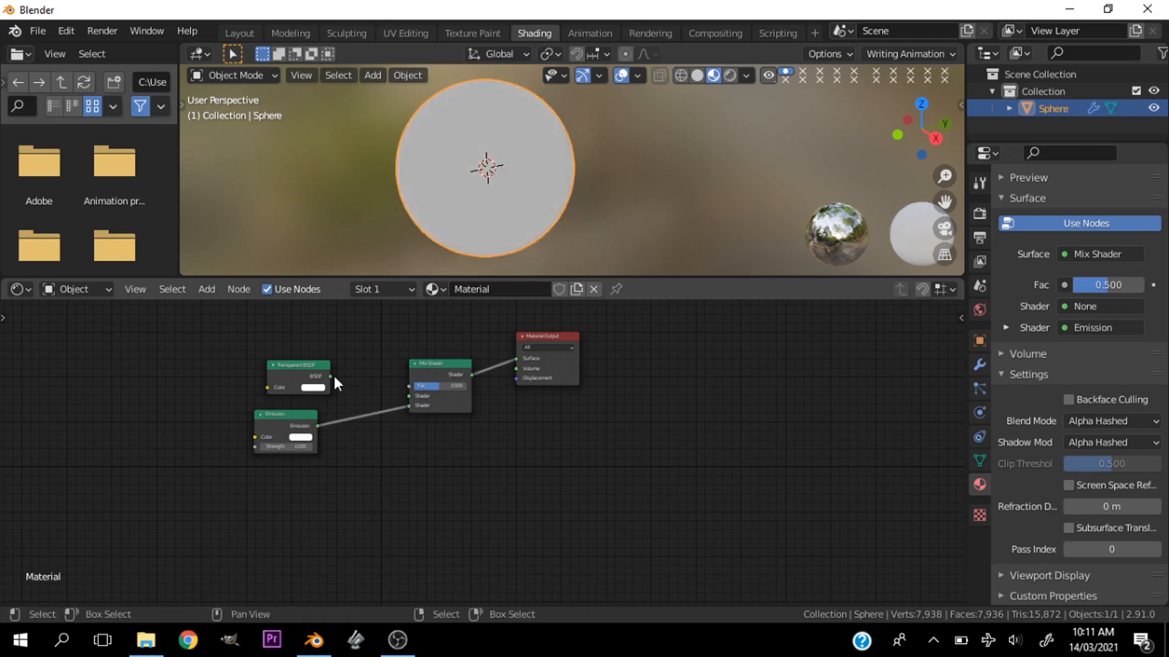
pyautogui.moveTo(330, 376); pyautogui.dragTo(409, 396)
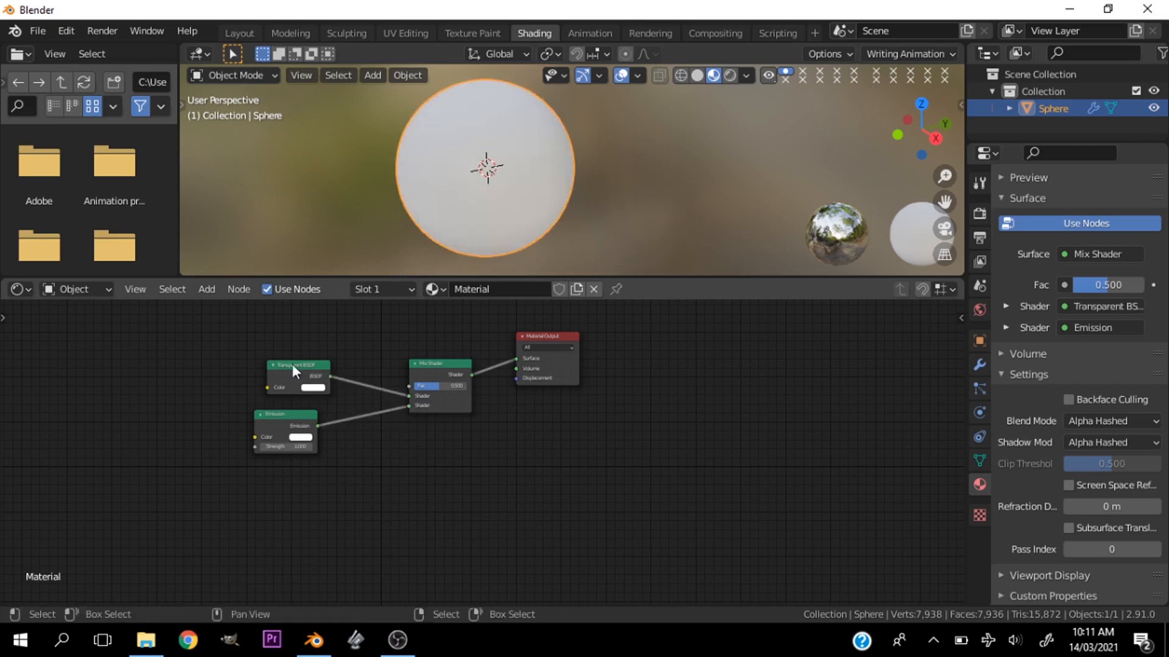
pyautogui.moveTo(292, 364); pyautogui.dragTo(271, 373)
pyautogui.moveTo(287, 428); pyautogui.dragTo(312, 504)
pyautogui.moveTo(274, 372); pyautogui.dragTo(312, 416)
# Step: Set the Emission color to a saturated blue with hue about 0.602 and its strength to 5
pyautogui.scroll(4, 319, 512)
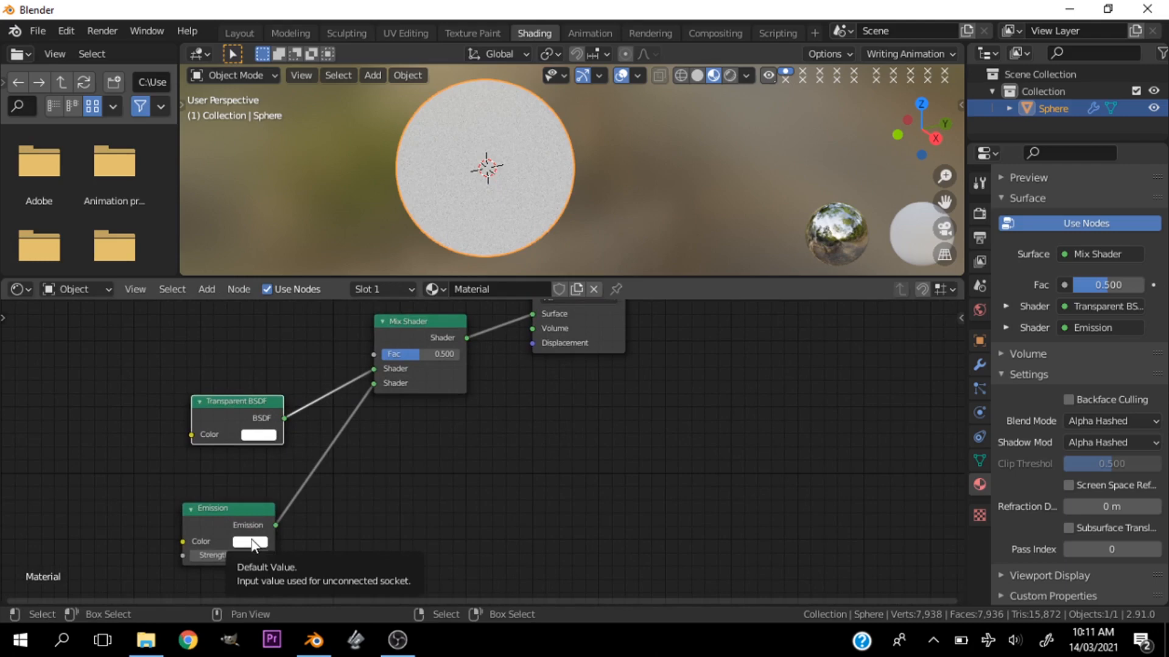
pyautogui.click(253, 541)
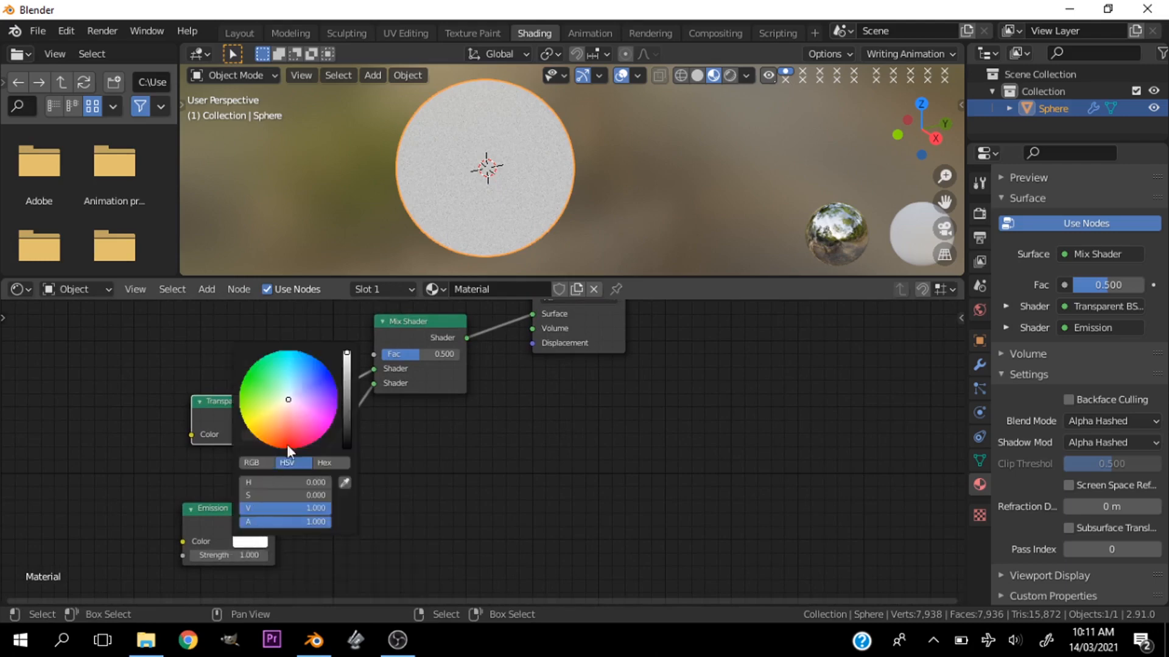
pyautogui.moveTo(297, 368); pyautogui.dragTo(318, 359)
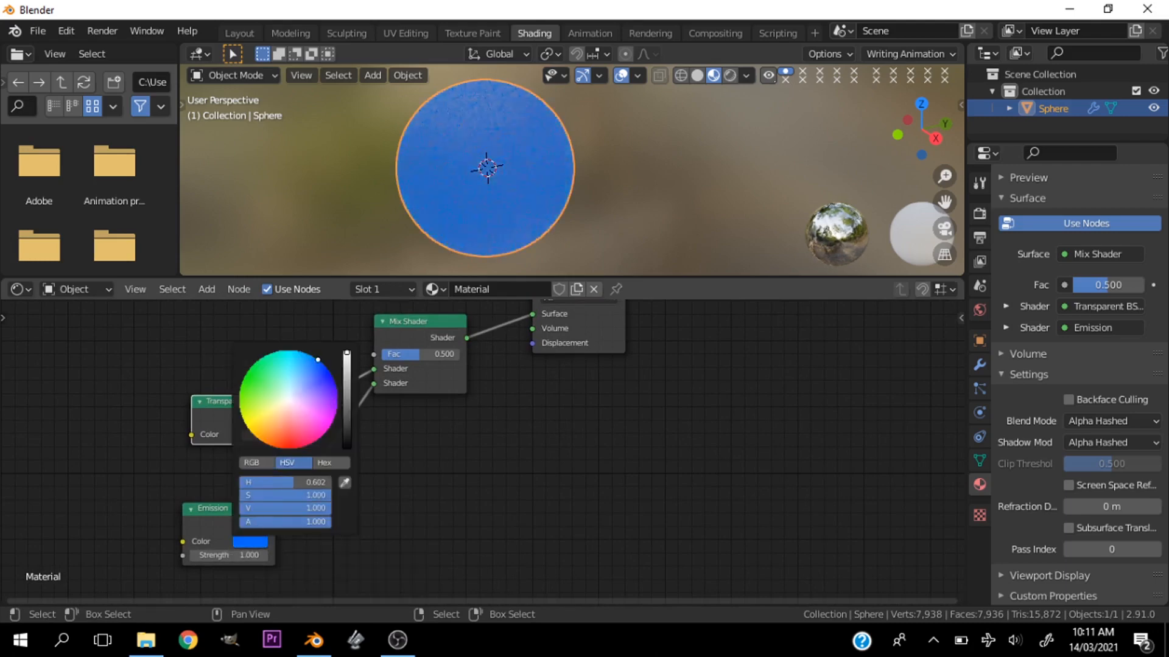
pyautogui.click(224, 556)
pyautogui.write('15')
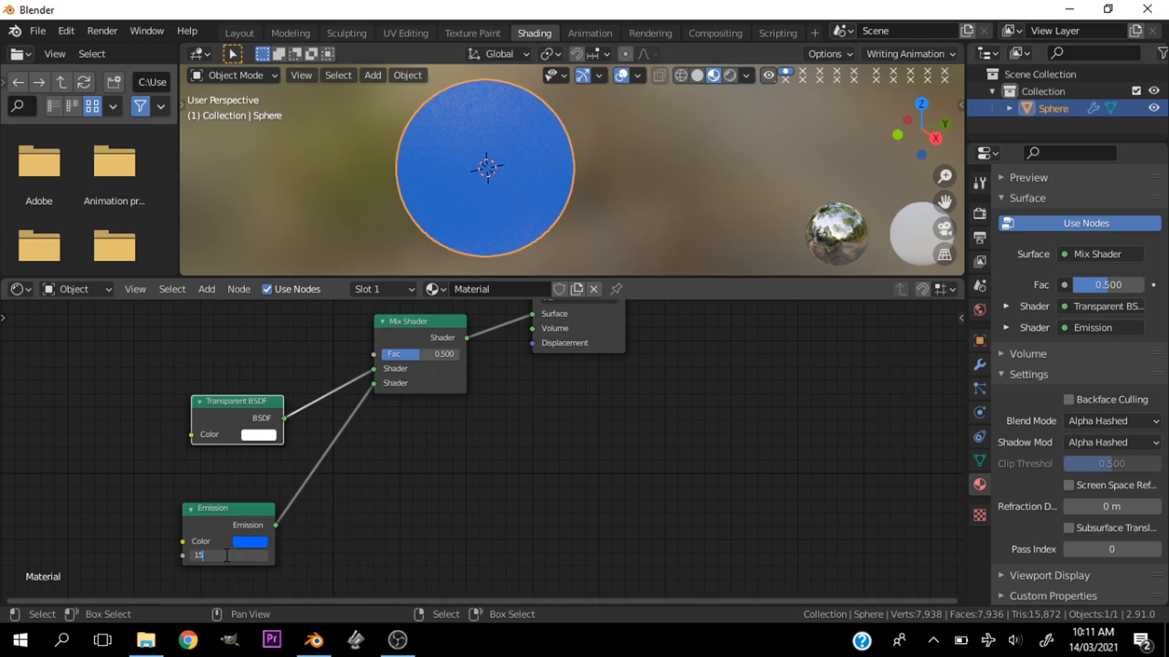
pyautogui.press('BackSpace')
pyautogui.press('BackSpace')
pyautogui.write('5')
pyautogui.press('Return')
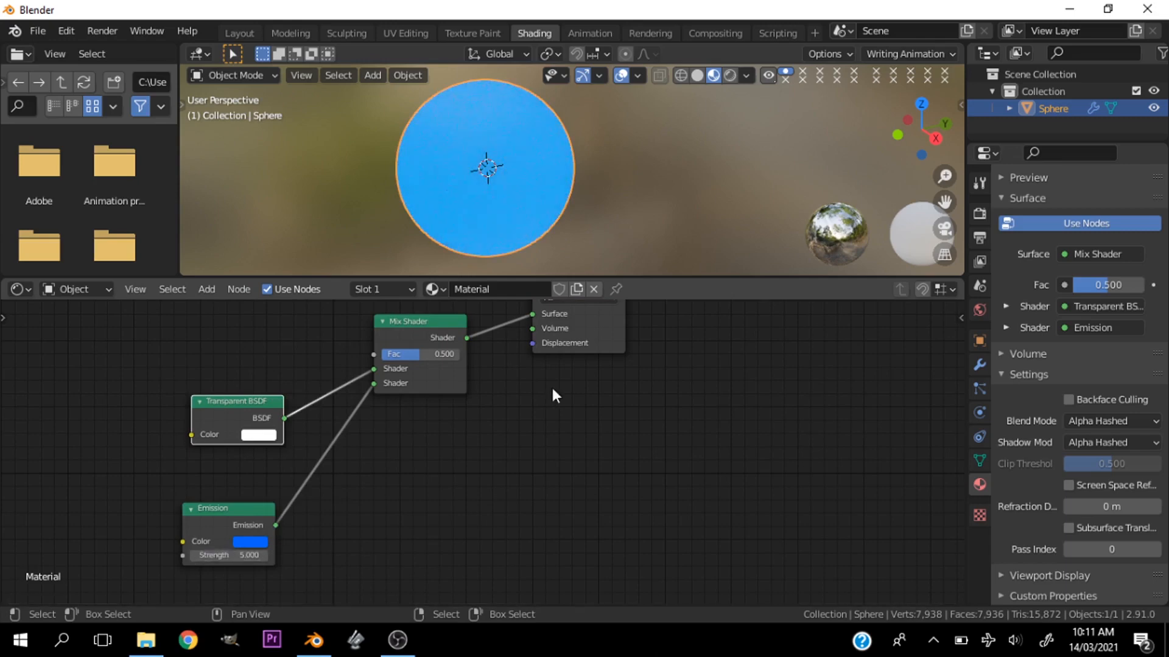
# Step: Tidy the node layout by nudging the Mix Shader and moving the Transparent BSDF closer to the Emission node
pyautogui.scroll(-2, 403, 502)
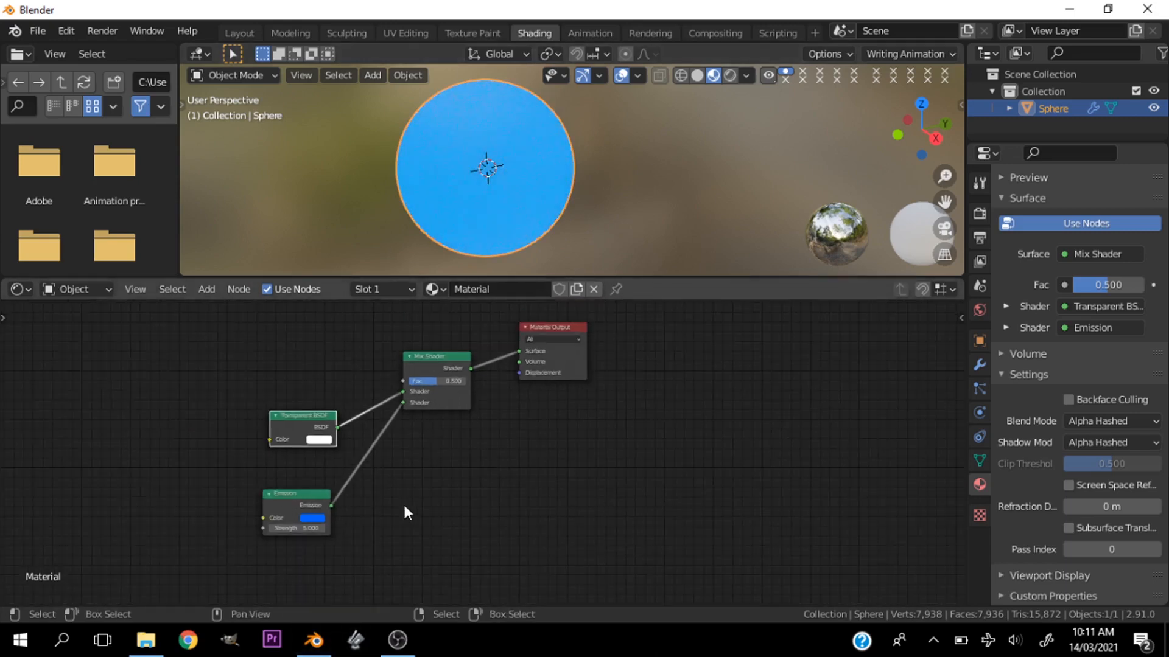
pyautogui.scroll(1, 402, 496)
pyautogui.scroll(1, 397, 478)
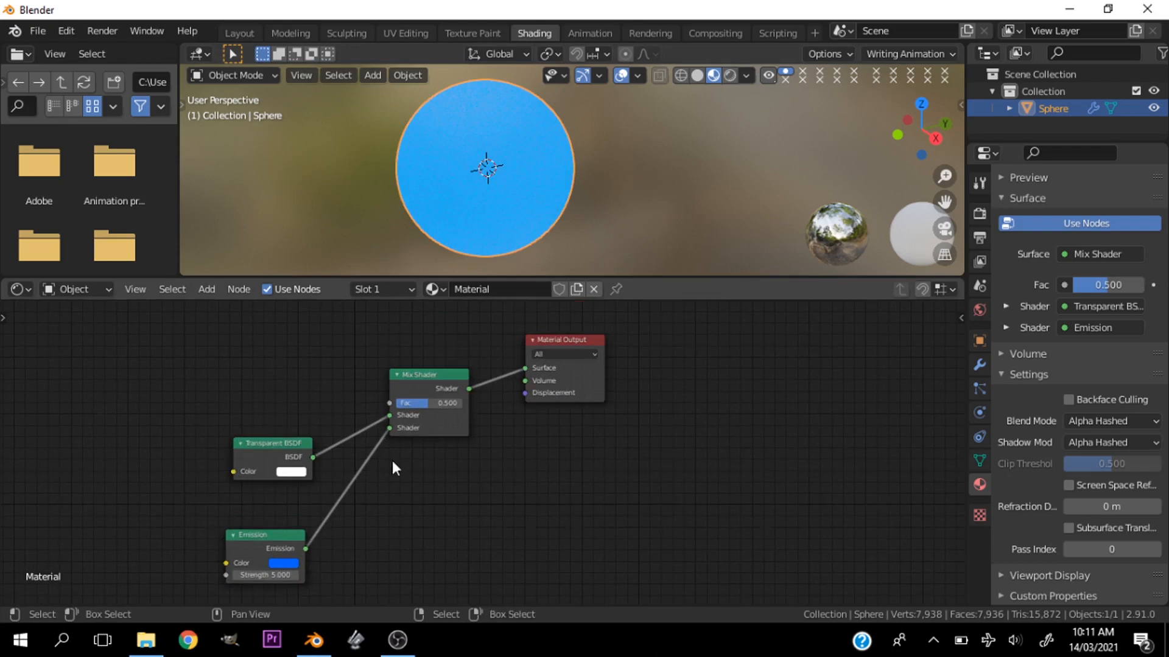
pyautogui.moveTo(414, 370); pyautogui.dragTo(410, 374)
pyautogui.moveTo(258, 451); pyautogui.dragTo(251, 468)
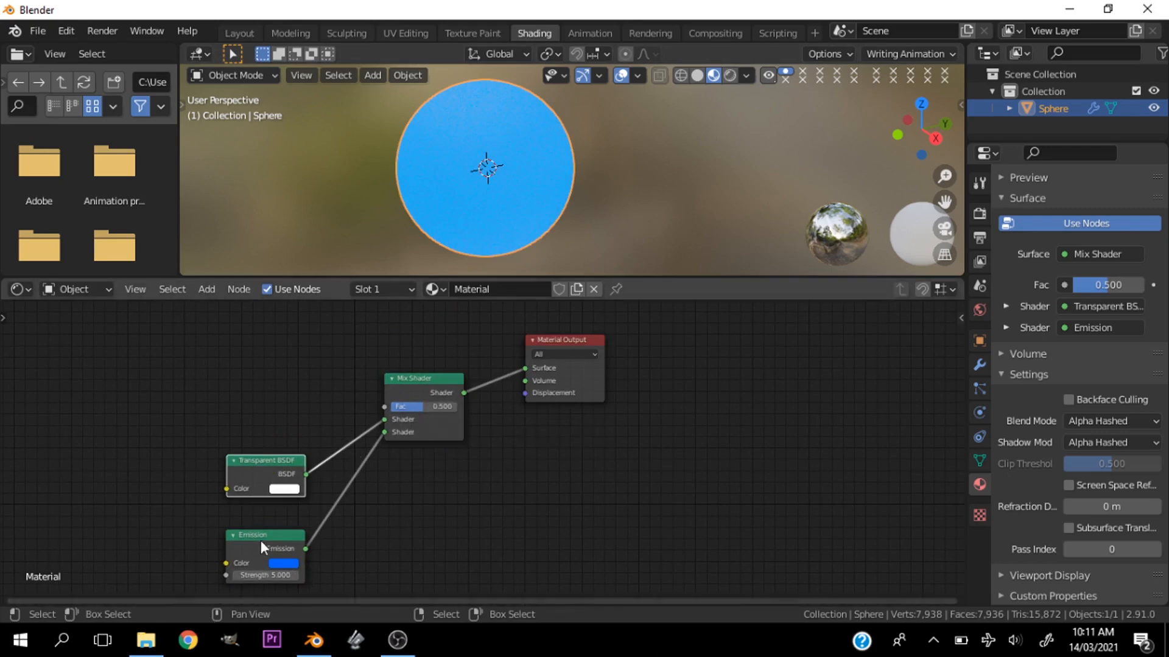
# Step: Add a Wave Texture node on the input side of the Transparent BSDF and Emission nodes
pyautogui.scroll(-2, 268, 463)
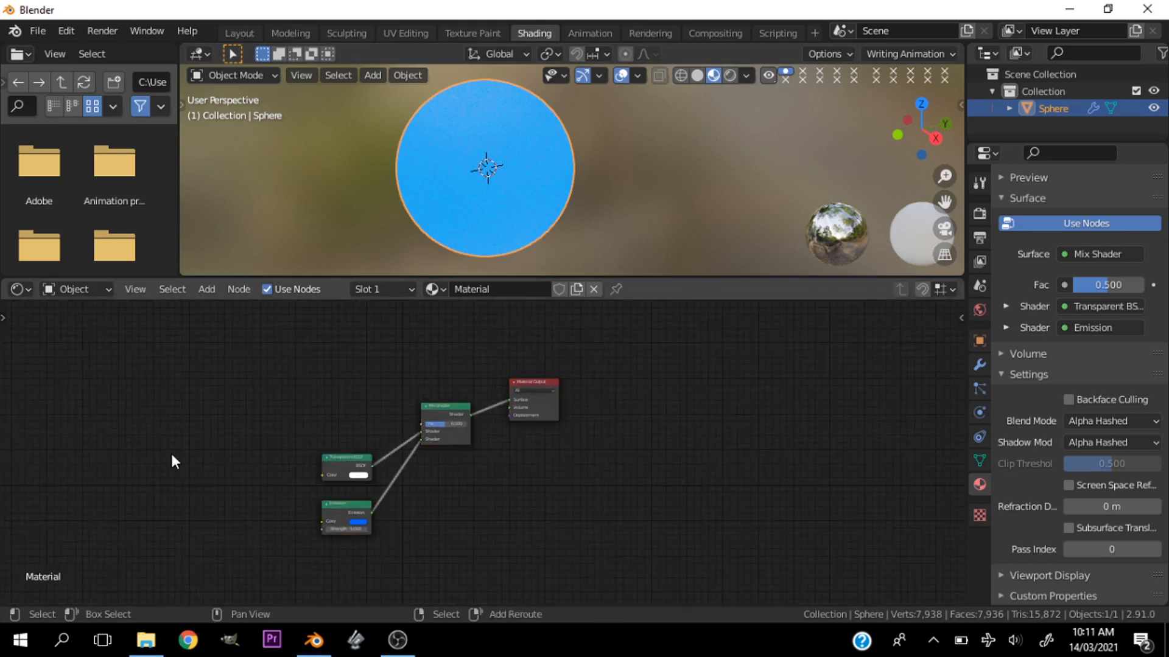
pyautogui.hotkey('shift', 'a')
pyautogui.moveTo(172, 456)
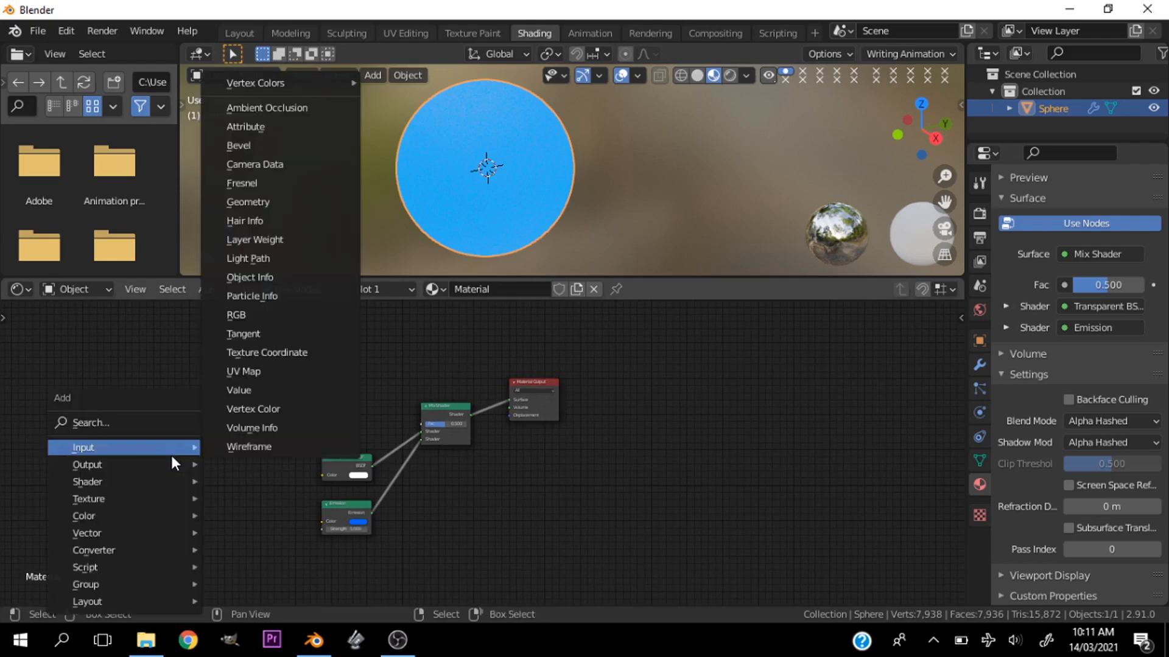
pyautogui.moveTo(163, 498)
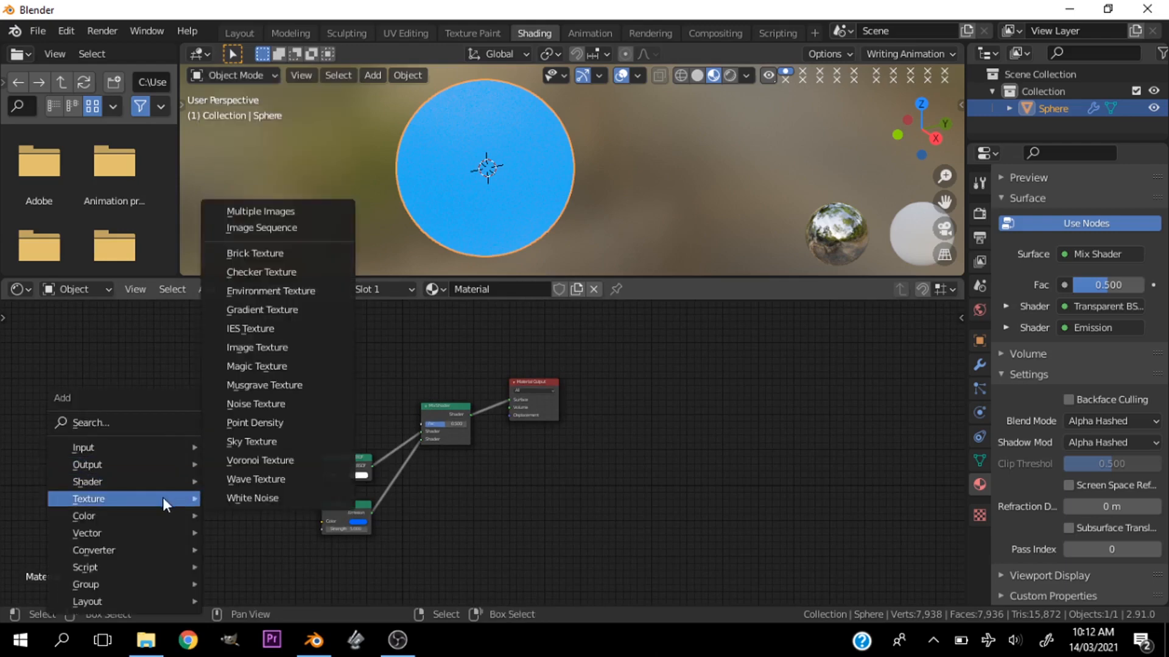
pyautogui.click(243, 479)
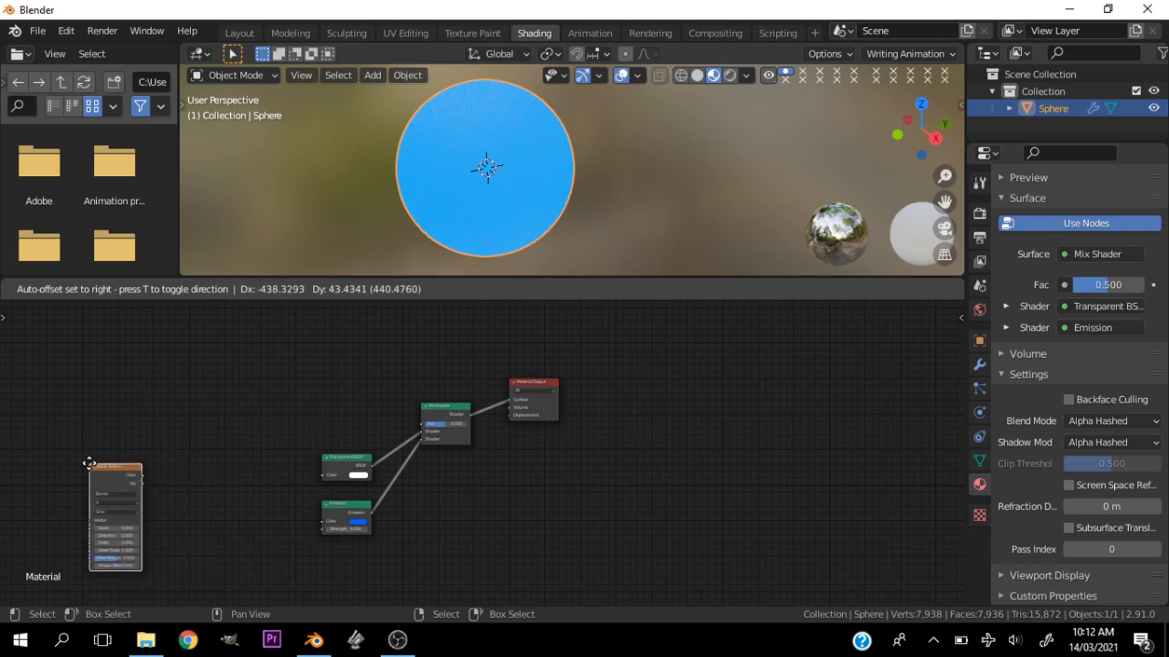
pyautogui.click(188, 465)
# Step: Add a Noise Texture node on the input side of the Wave Texture
pyautogui.hotkey('shift', 'a')
pyautogui.moveTo(189, 466)
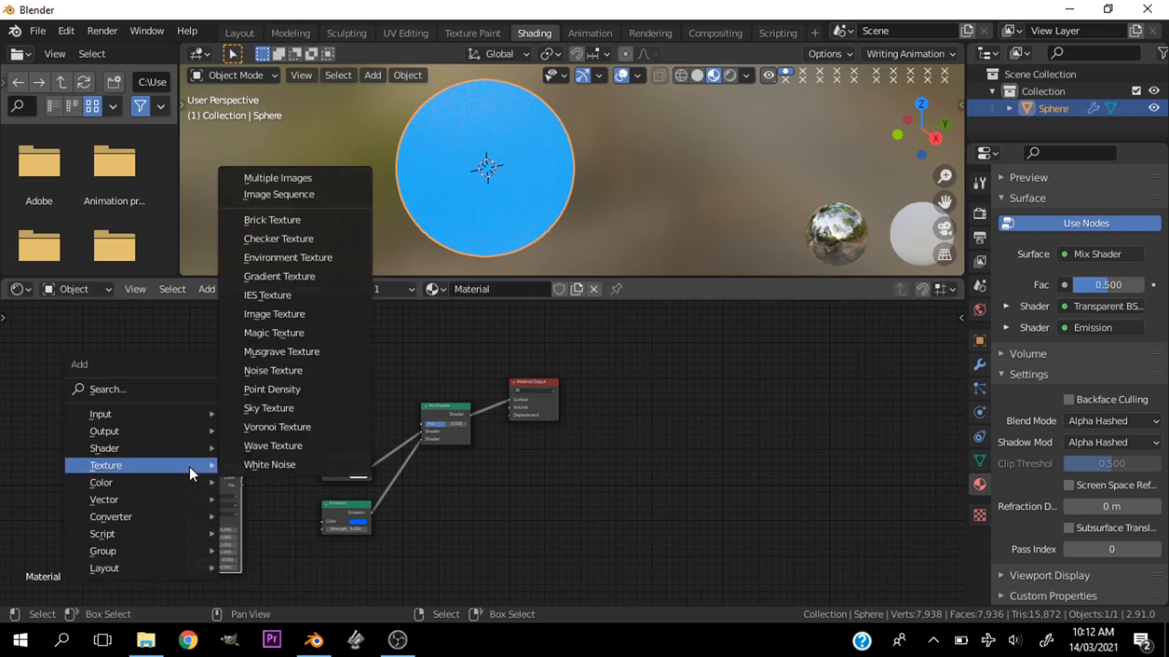
pyautogui.click(100, 389)
pyautogui.write('noi')
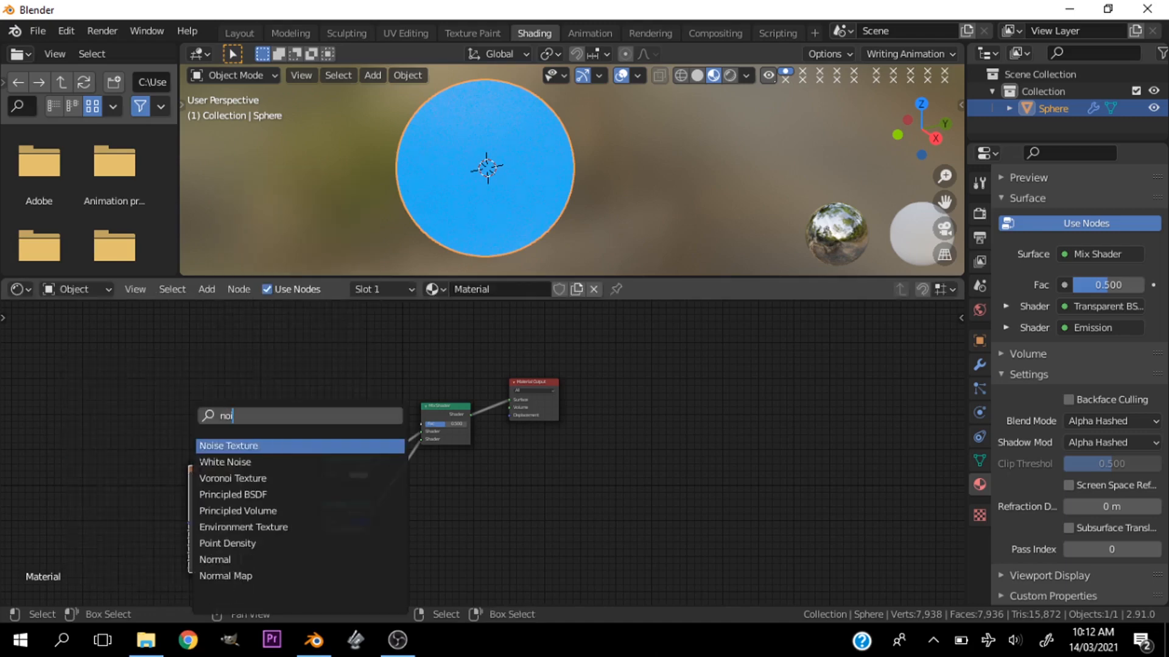
pyautogui.press('Return')
pyautogui.click(86, 461)
# Step: Connect the Noise Texture's Color output to the Wave Texture's Vector input and shift both texture nodes further from the shader nodes
pyautogui.scroll(2, 120, 535)
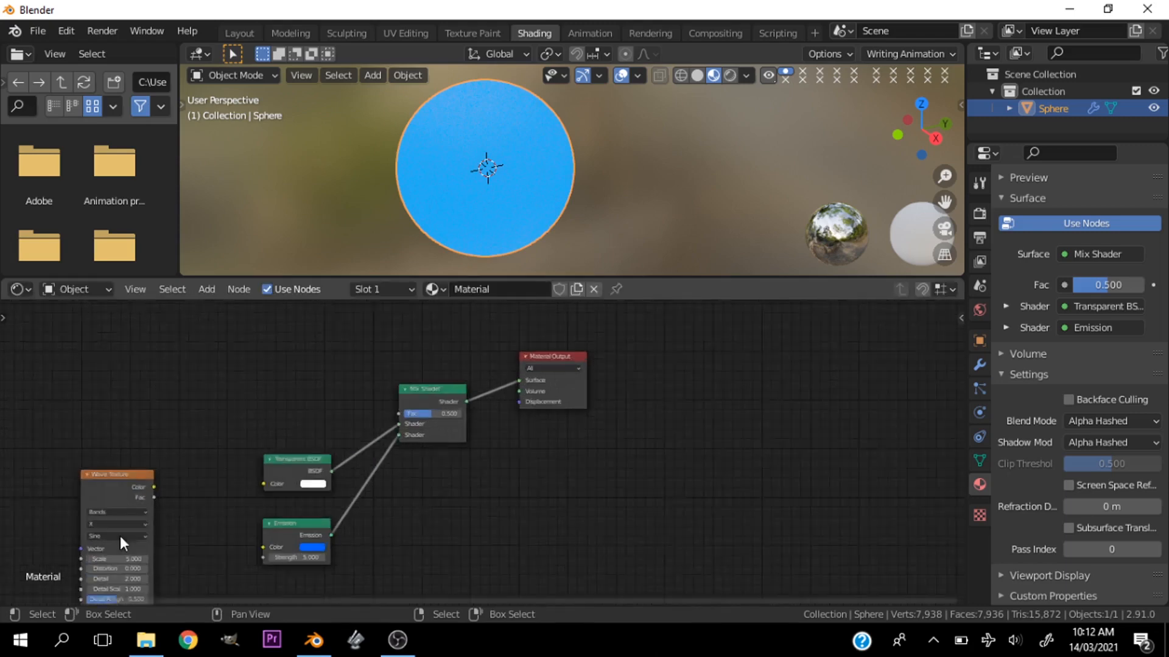
pyautogui.scroll(1, 120, 535)
pyautogui.keyDown('ctrl'); pyautogui.hscroll(-2, 137, 535); pyautogui.keyUp('ctrl')
pyautogui.keyDown('ctrl'); pyautogui.hscroll(-3, 90, 487); pyautogui.keyUp('ctrl')
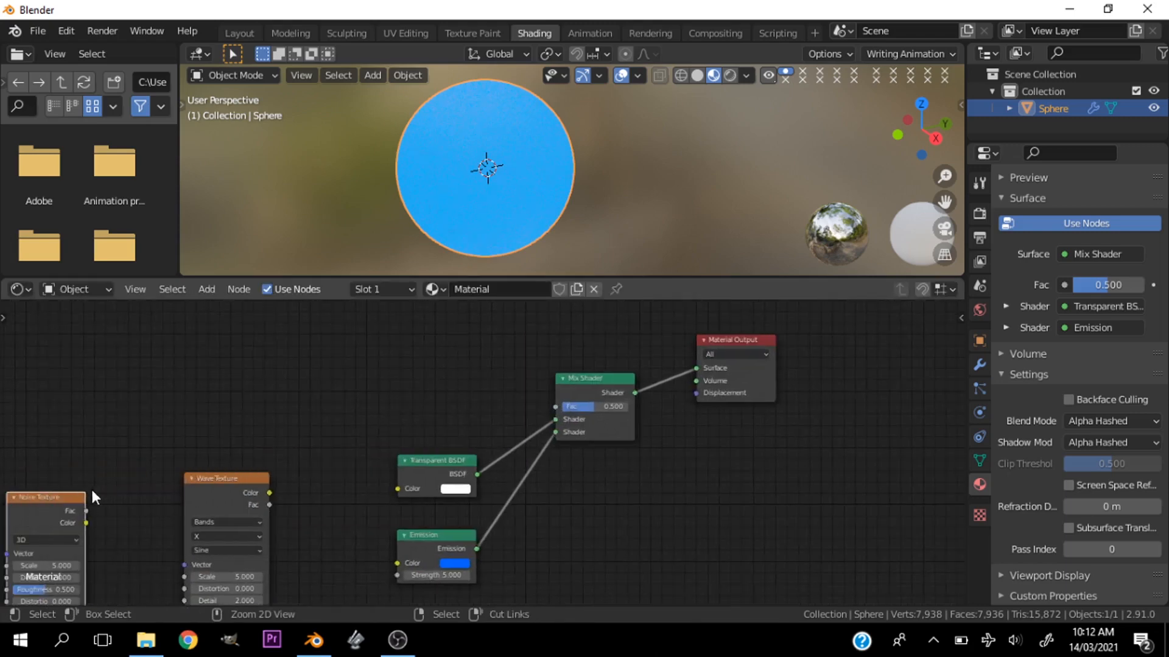
pyautogui.moveTo(84, 521); pyautogui.dragTo(185, 567)
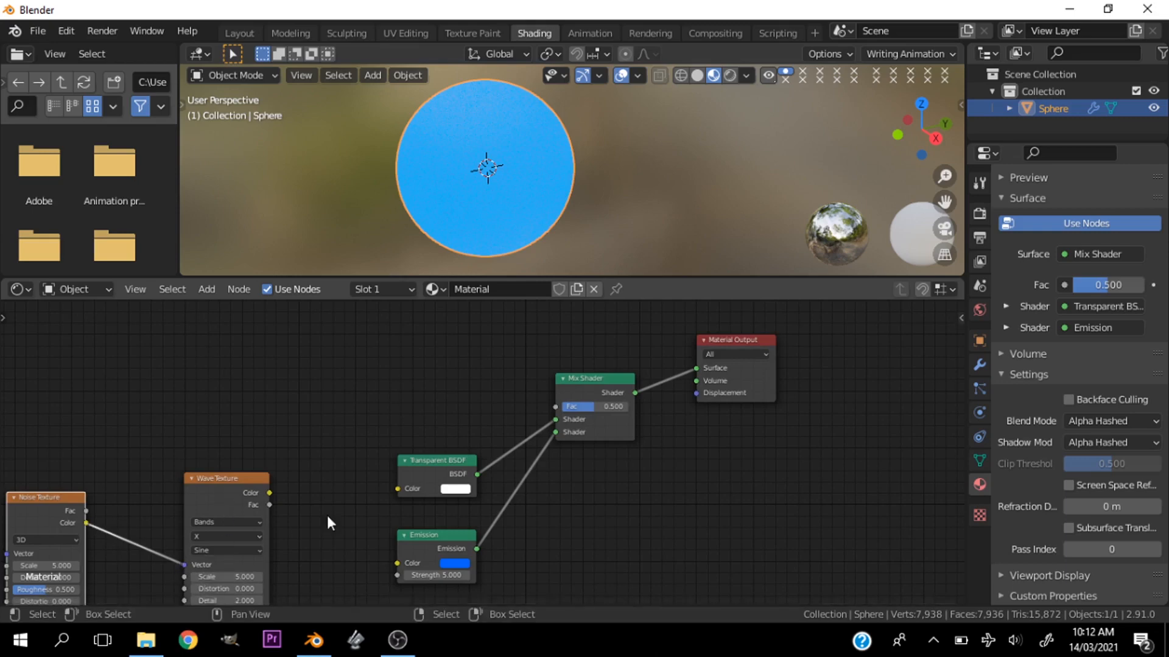
pyautogui.moveTo(247, 490); pyautogui.dragTo(179, 495)
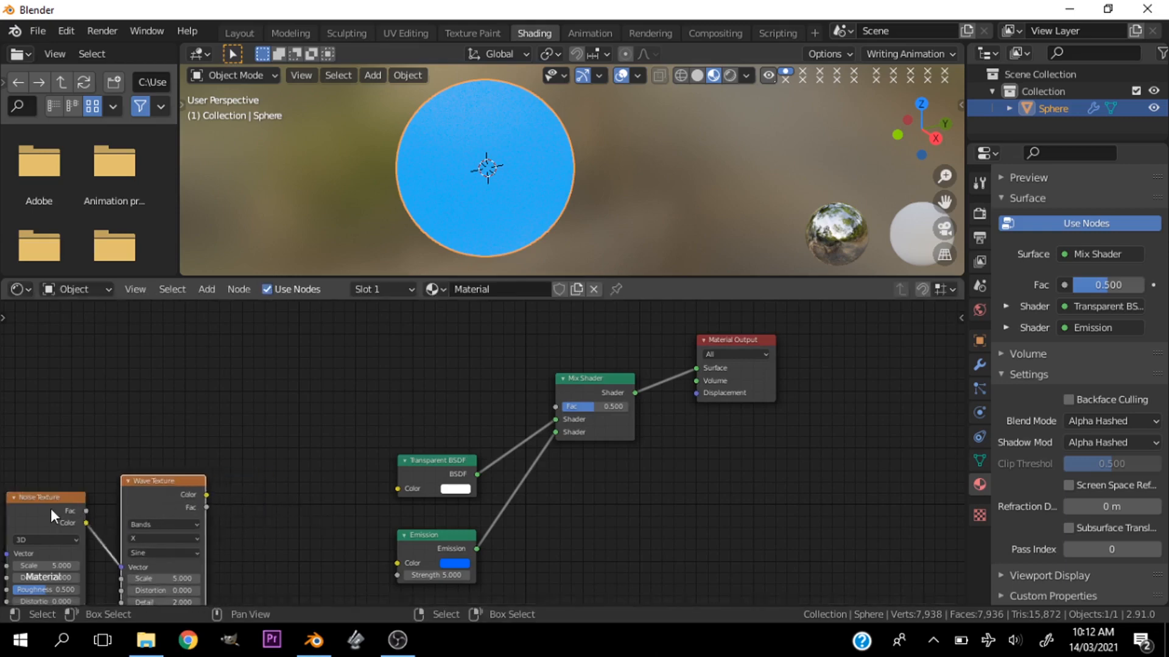
pyautogui.moveTo(50, 514); pyautogui.dragTo(31, 513)
pyautogui.scroll(-1, 131, 455)
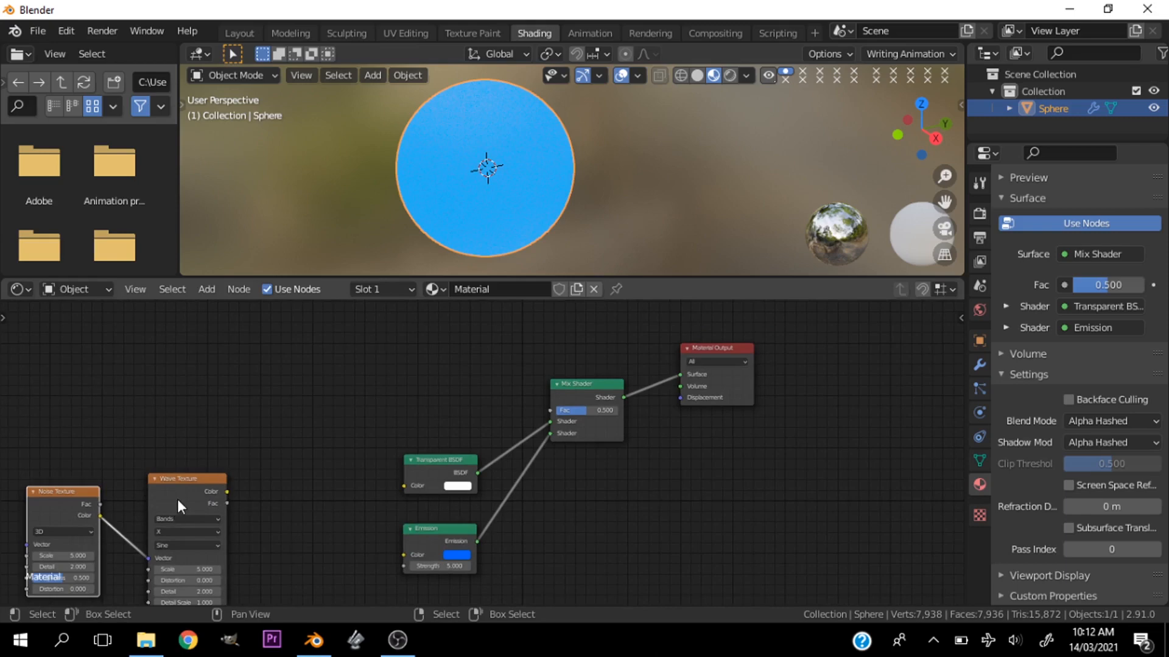
# Step: Add a ColorRamp after the Wave Texture, feed its Fac from the Wave Texture's Fac output, and move it above the shader nodes
pyautogui.click(178, 500)
pyautogui.hotkey('shift', 'a')
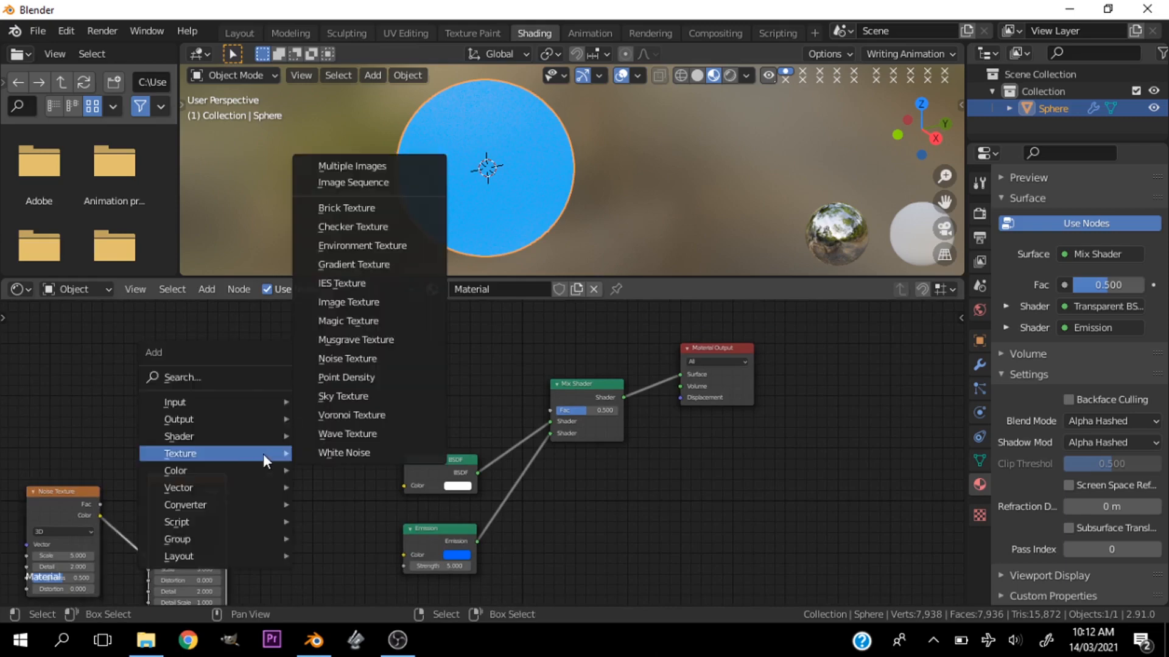
pyautogui.write('scolor')
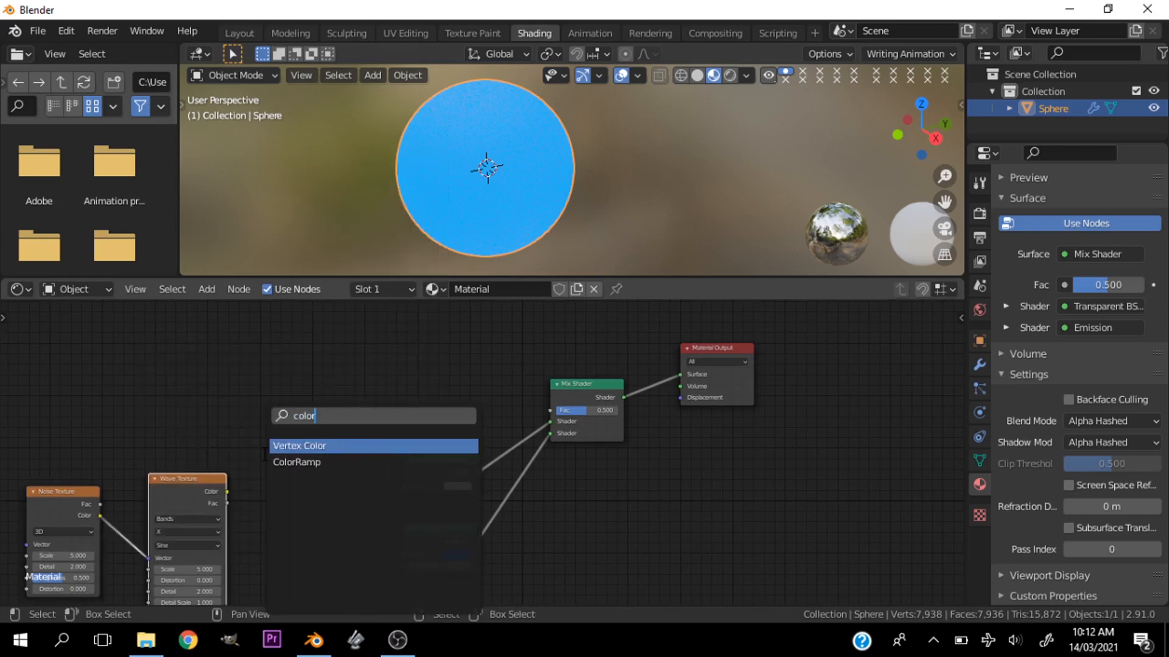
pyautogui.press('Down')
pyautogui.press('Return')
pyautogui.click(287, 470)
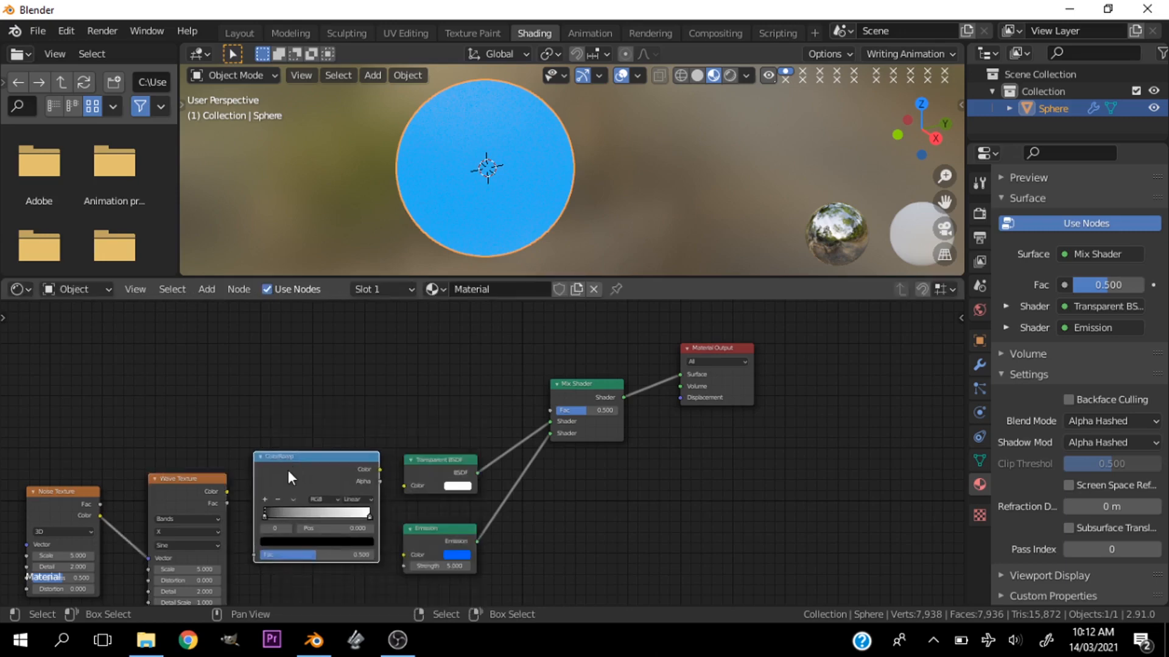
pyautogui.moveTo(227, 501); pyautogui.dragTo(255, 555)
pyautogui.moveTo(330, 462); pyautogui.dragTo(356, 418)
# Step: Duplicate the ColorRamp and place the copy directly above the original
pyautogui.scroll(-2, 357, 463)
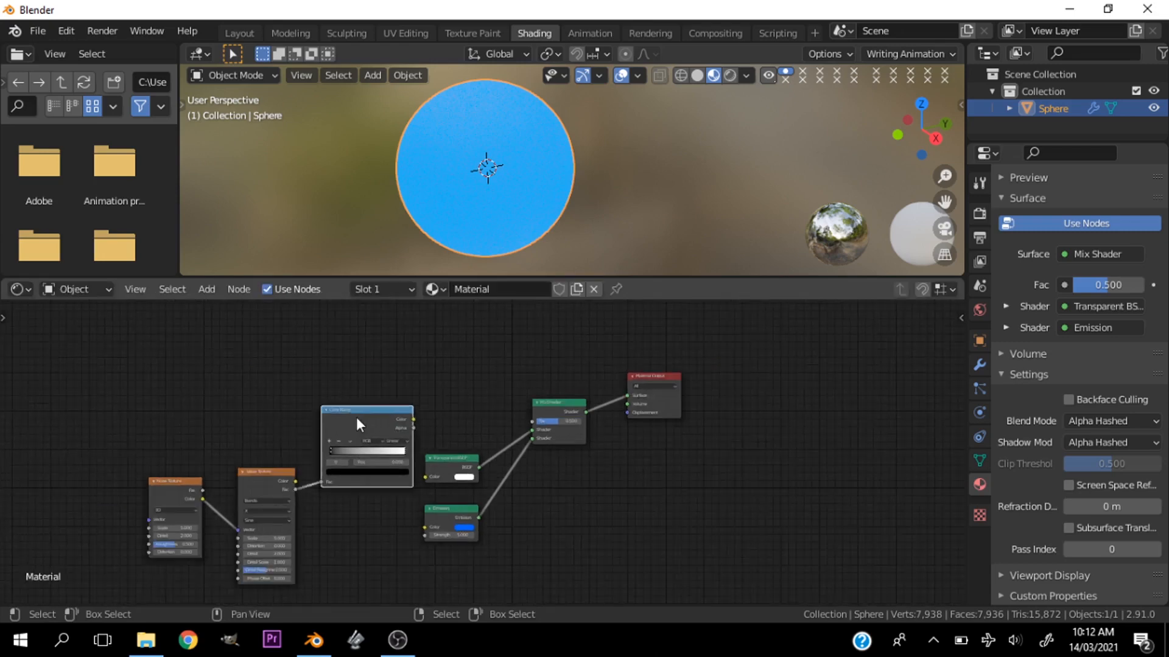
pyautogui.hotkey('shift', 'd')
pyautogui.click(358, 315)
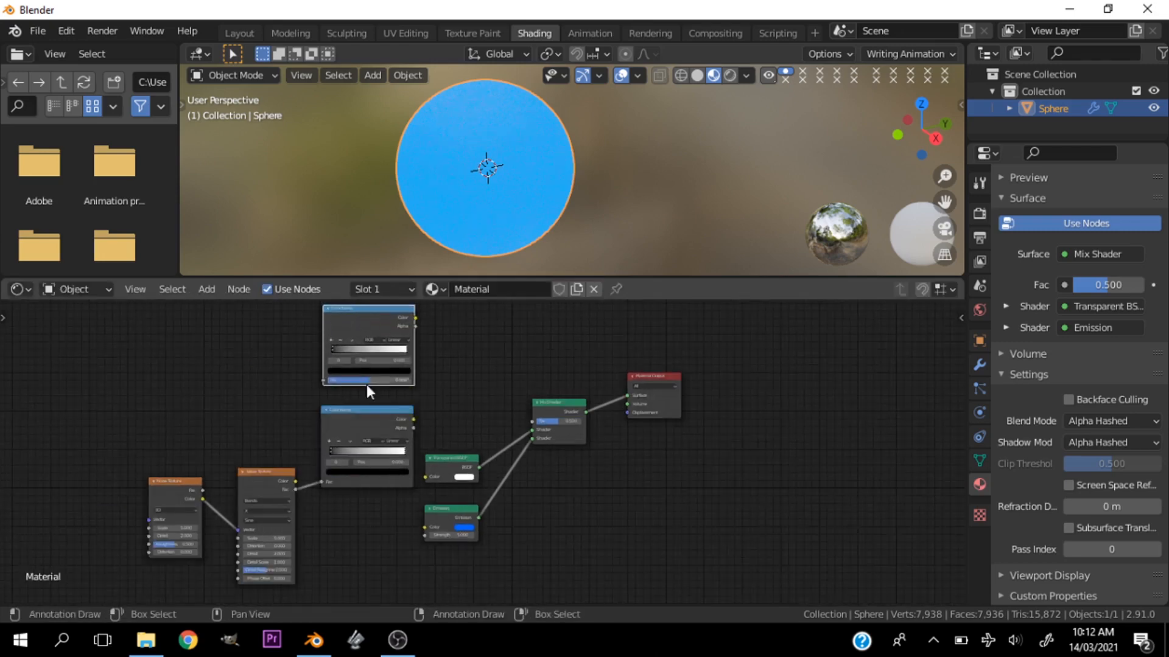
pyautogui.keyDown('shift'); pyautogui.scroll(4, 374, 447); pyautogui.keyUp('shift')
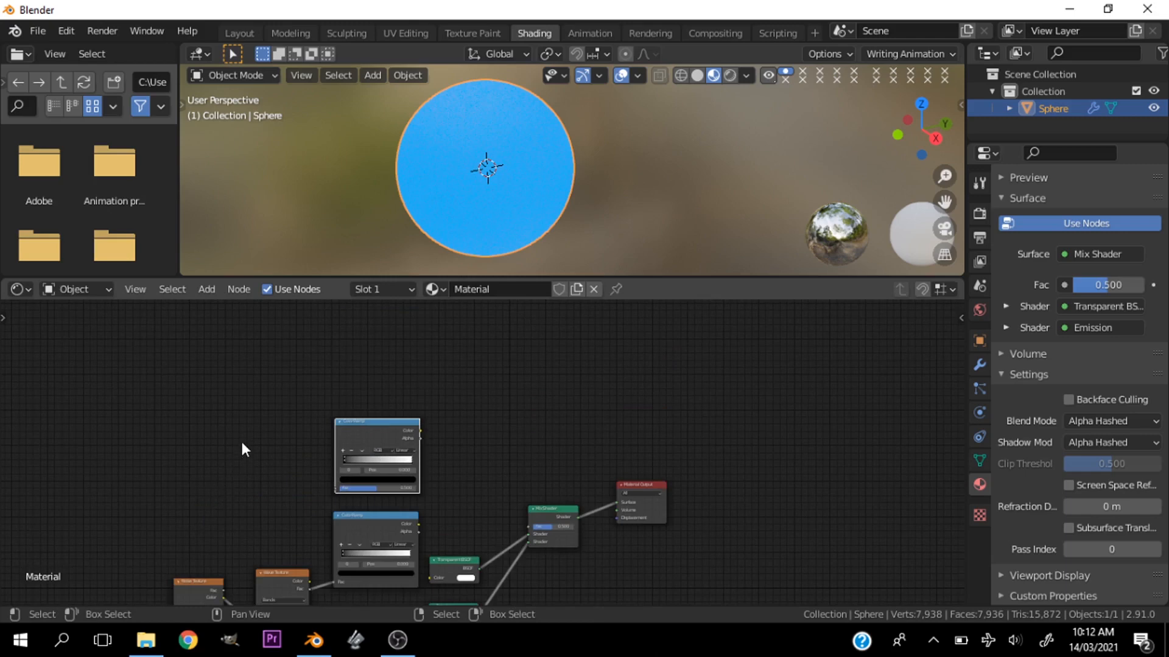
# Step: Add a Layer Weight node on the input side of the duplicated ColorRamp
pyautogui.hotkey('shift', 'a')
pyautogui.moveTo(241, 440)
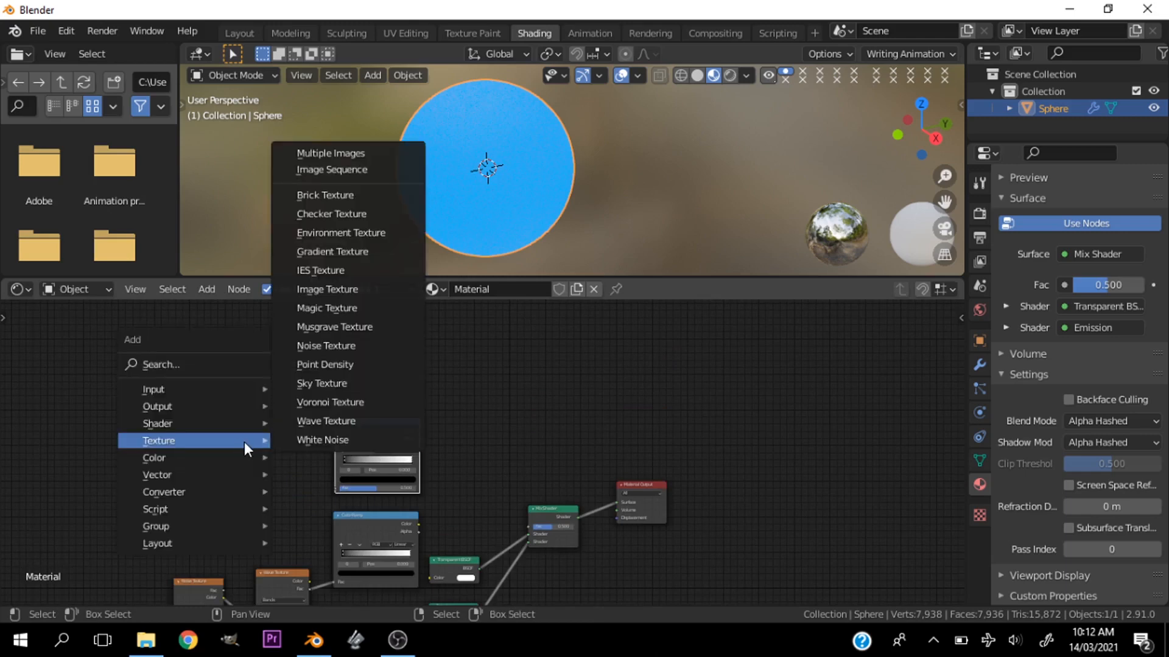
pyautogui.press('space')
pyautogui.write('l')
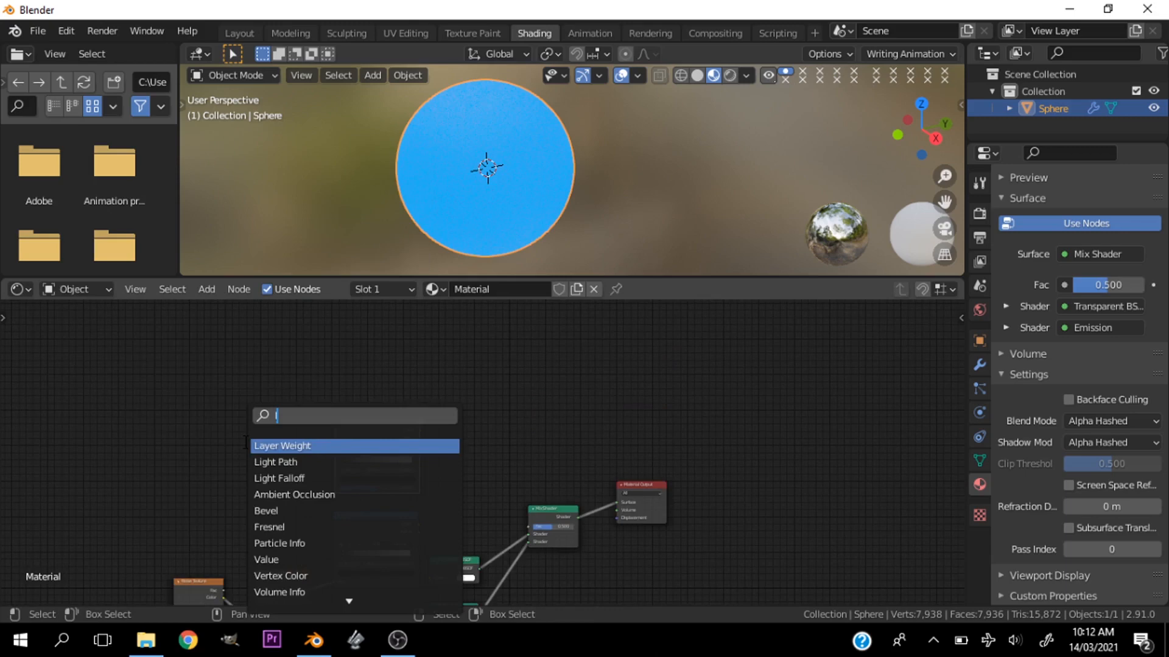
pyautogui.press('Return')
pyautogui.click(237, 428)
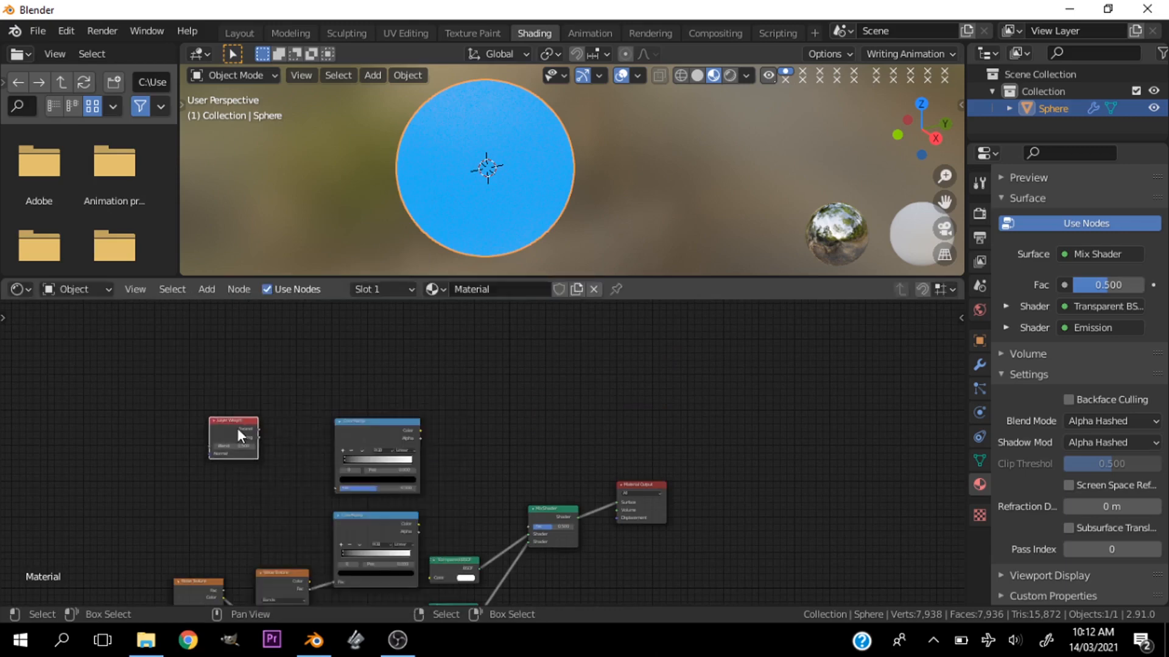
# Step: Connect the Layer Weight's Facing output to the Fac input of the upper ColorRamp
pyautogui.scroll(2, 174, 451)
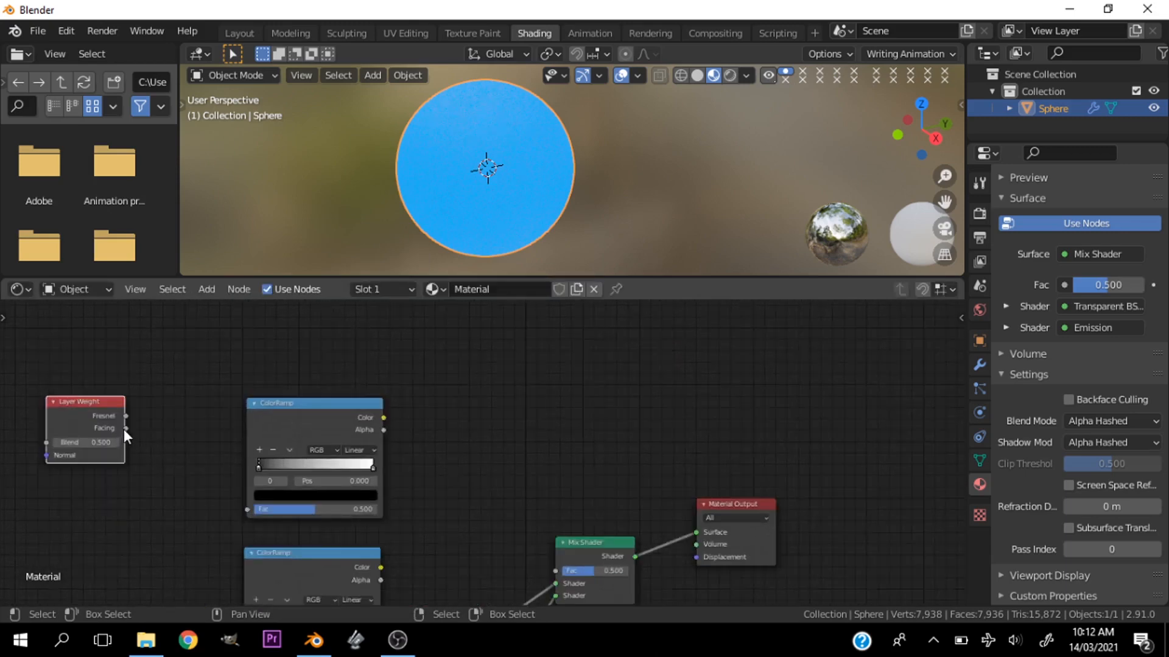
pyautogui.moveTo(125, 429); pyautogui.dragTo(168, 473)
pyautogui.moveTo(257, 509); pyautogui.dragTo(254, 509)
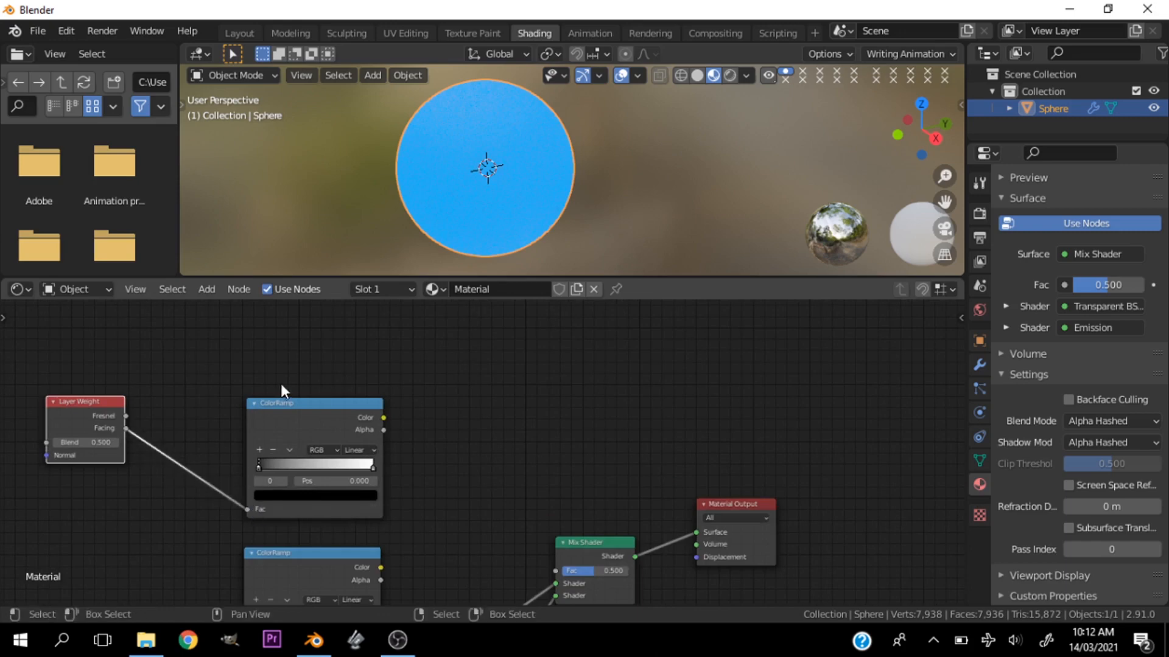
# Step: Preview the upper ColorRamp's output on the sphere, followed by the output of the lower one
pyautogui.scroll(-3, 280, 384)
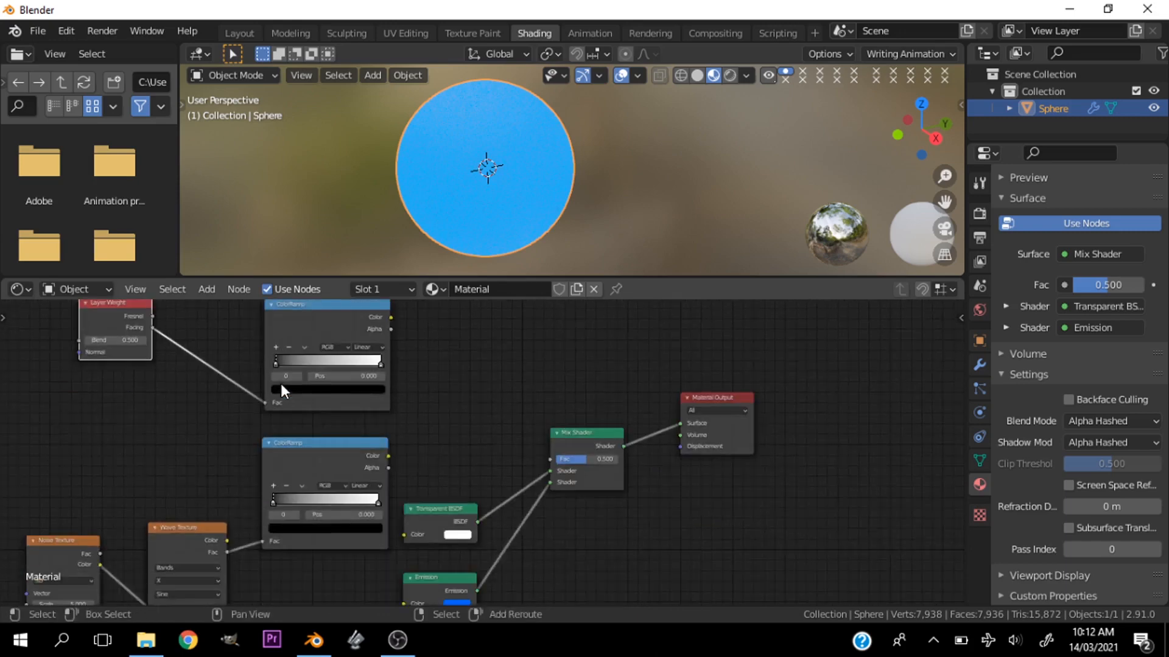
pyautogui.keyDown('ctrl'); pyautogui.keyDown('shift'); pyautogui.click(336, 403); pyautogui.keyUp('shift'); pyautogui.keyUp('ctrl')
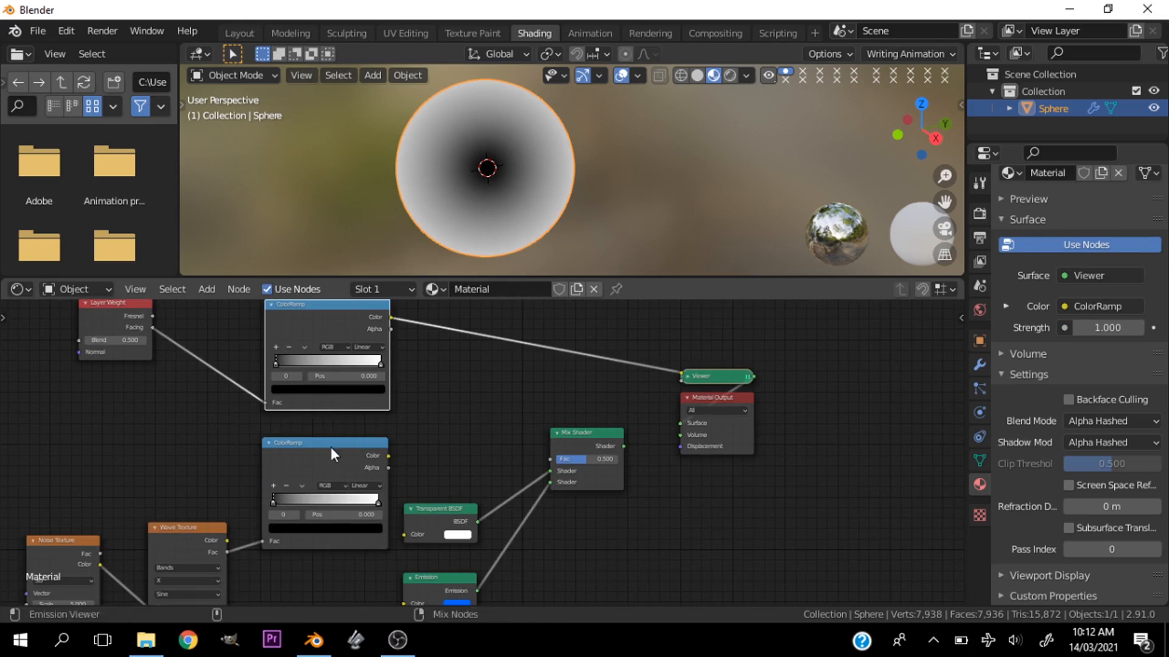
pyautogui.keyDown('ctrl'); pyautogui.keyDown('shift'); pyautogui.click(331, 449); pyautogui.keyUp('shift'); pyautogui.keyUp('ctrl')
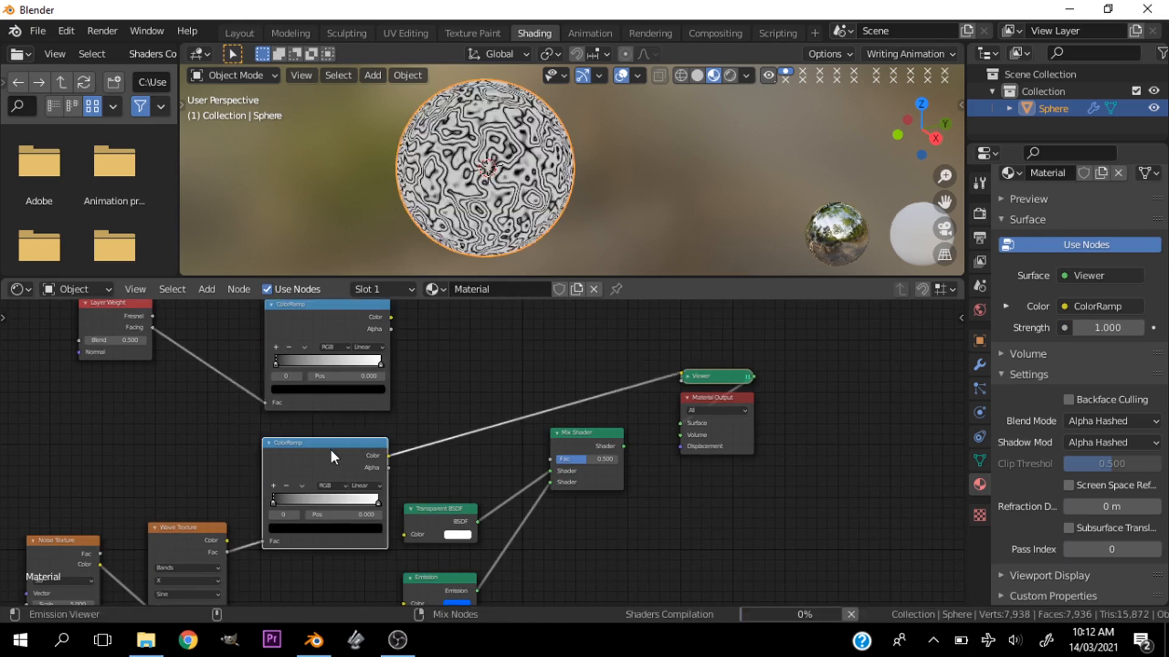
# Step: Combine the two ColorRamp color outputs in a new Mix node and expand the collapsed node
pyautogui.scroll(-2, 330, 451)
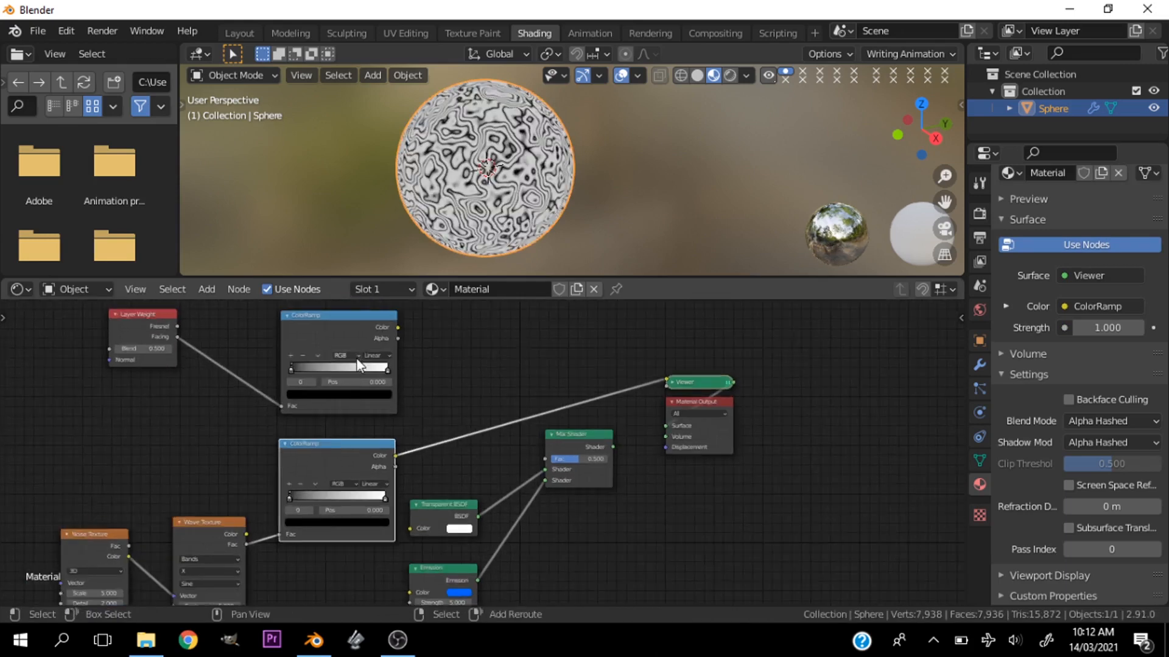
pyautogui.keyDown('alt'); pyautogui.moveTo(342, 421); pyautogui.dragTo(338, 430, button='right'); pyautogui.keyUp('alt')
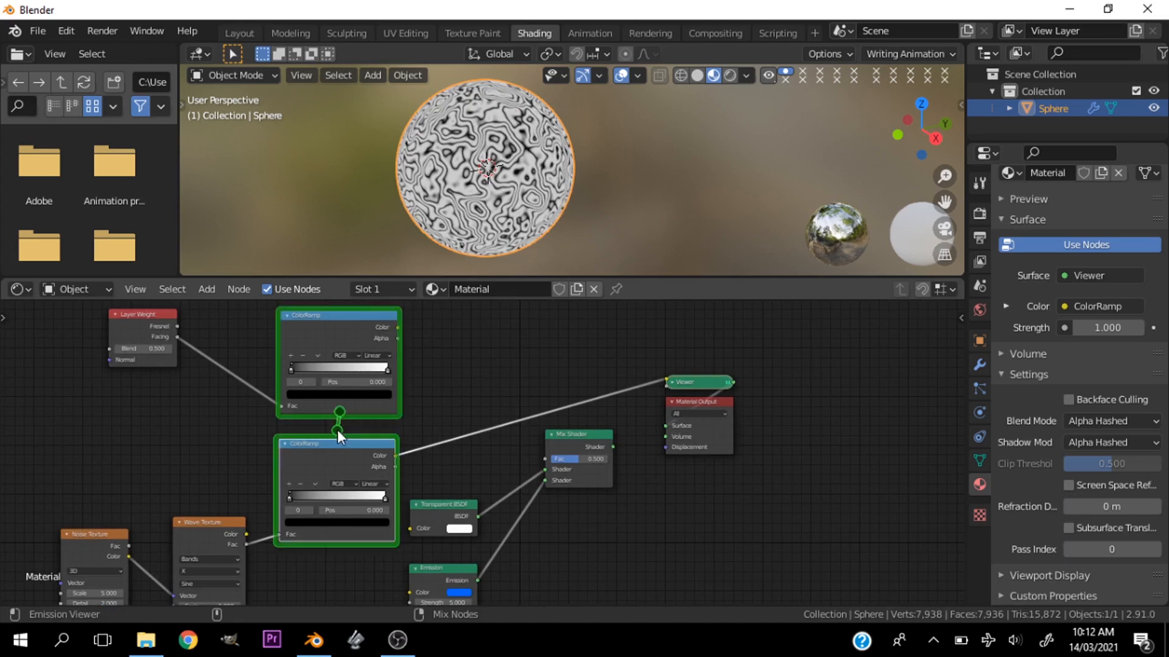
pyautogui.keyDown('ctrl'); pyautogui.keyDown('shift'); pyautogui.moveTo(334, 452); pyautogui.dragTo(334, 450, button='right'); pyautogui.keyUp('shift'); pyautogui.keyUp('ctrl')
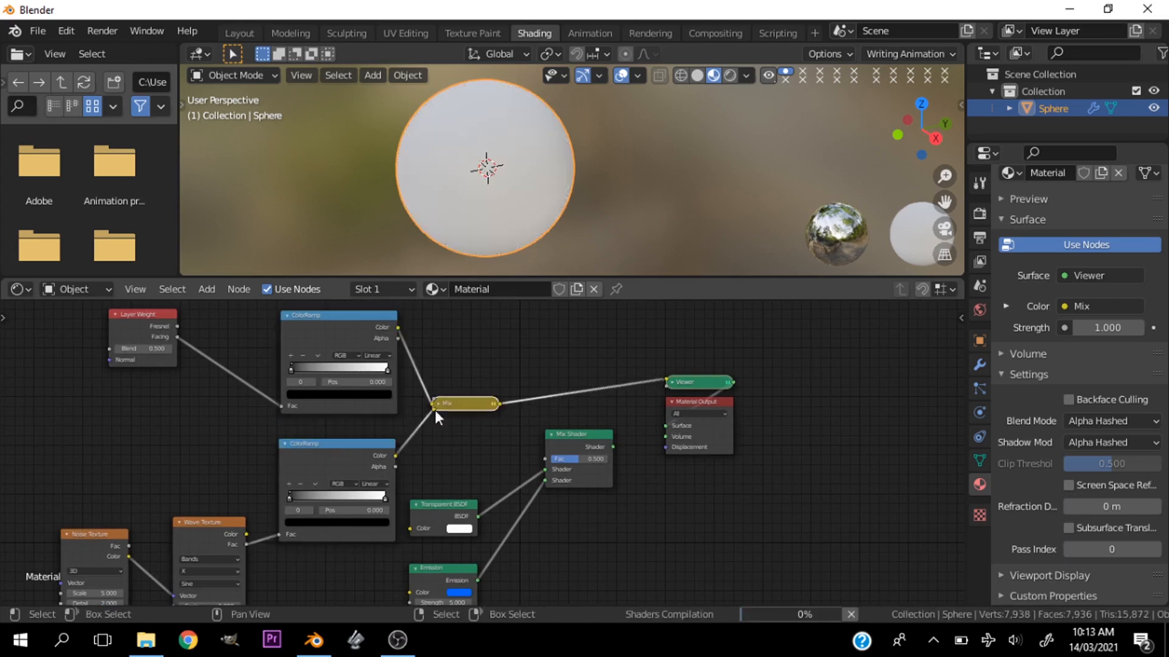
pyautogui.press('h')
# Step: Connect the Mix node's Color to the Mix Shader's Fac input and route the Mix Shader back to the Material Output surface
pyautogui.moveTo(440, 402); pyautogui.dragTo(561, 461)
pyautogui.scroll(2, 481, 411)
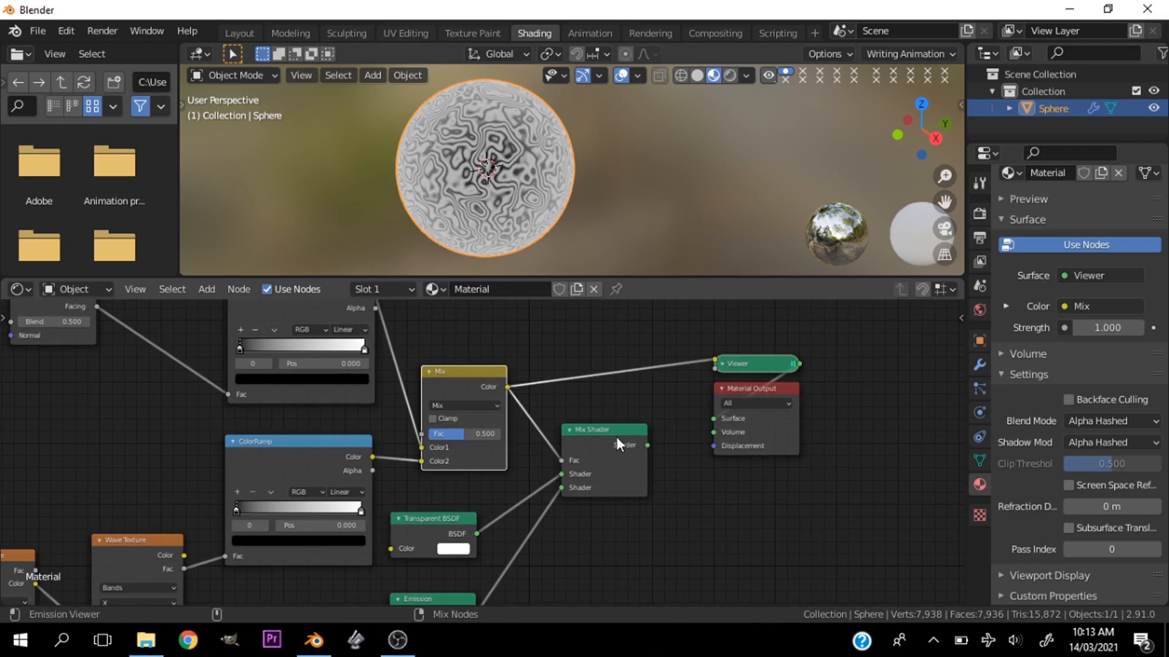
pyautogui.keyDown('ctrl'); pyautogui.keyDown('shift'); pyautogui.click(617, 439); pyautogui.keyUp('shift'); pyautogui.keyUp('ctrl')
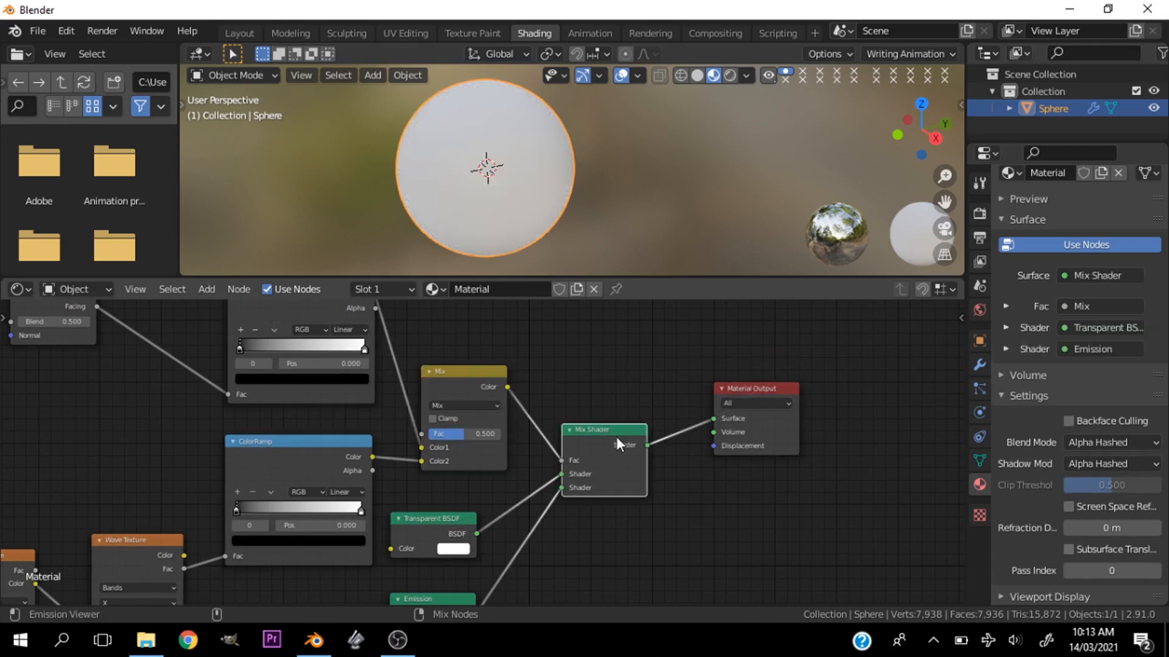
# Step: Move the black stop of the ColorRamp fed by the Wave Texture to position 0.936
pyautogui.scroll(4, 470, 158)
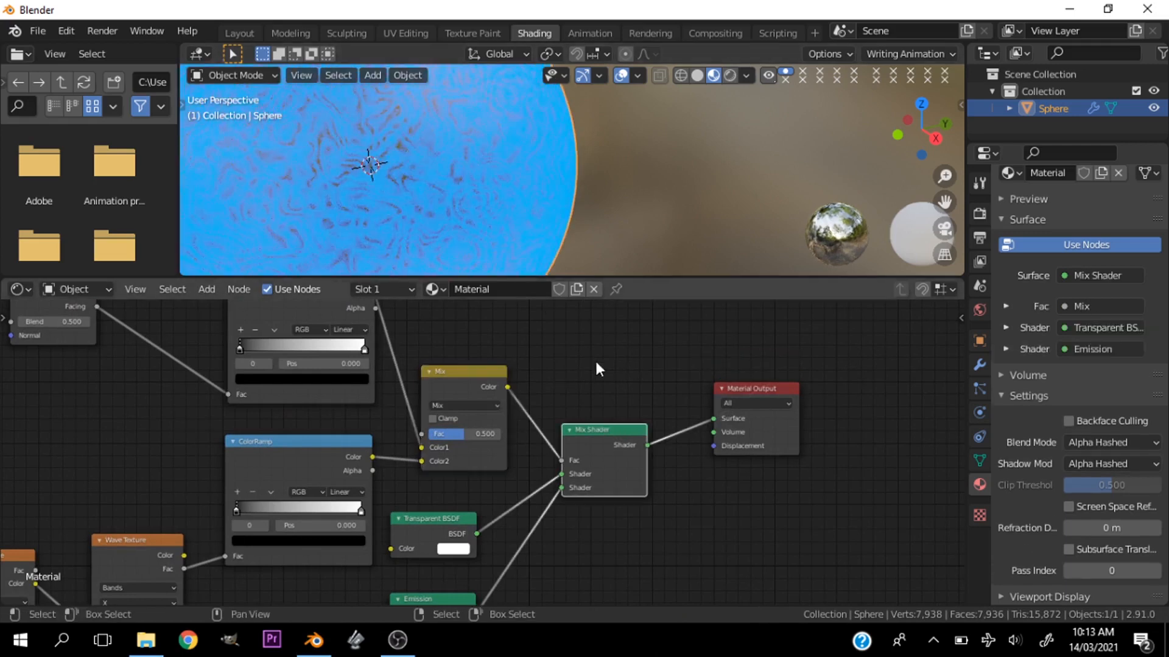
pyautogui.scroll(-1, 594, 540)
pyautogui.keyDown('ctrl'); pyautogui.scroll(2, 580, 572); pyautogui.keyUp('ctrl')
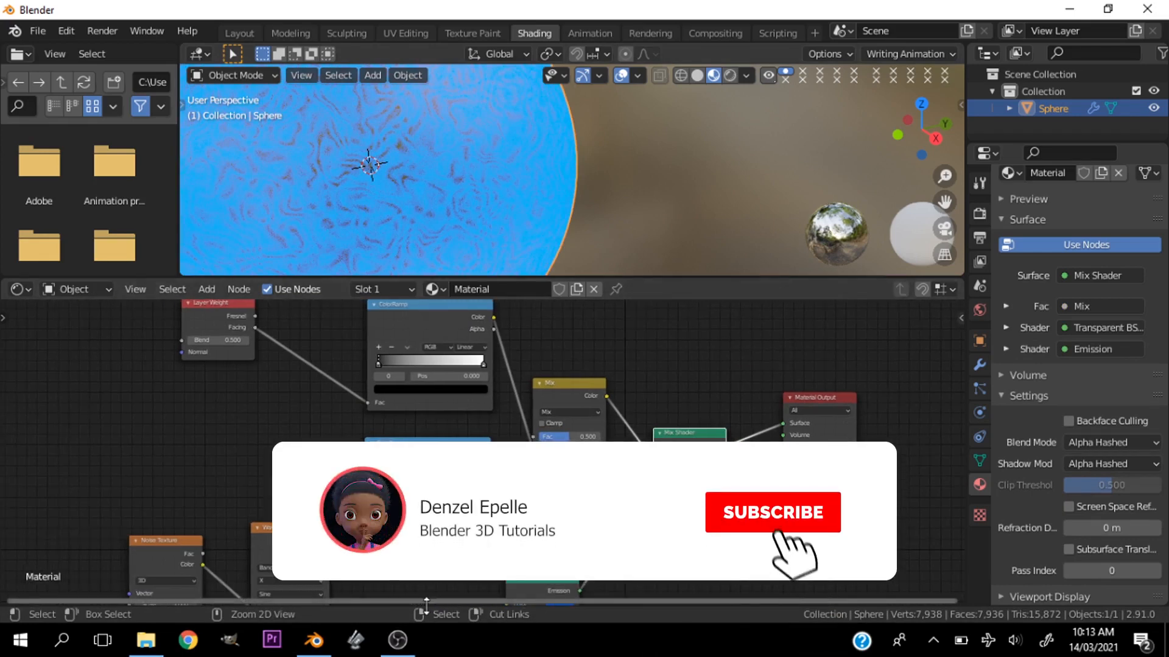
pyautogui.scroll(3, 427, 590)
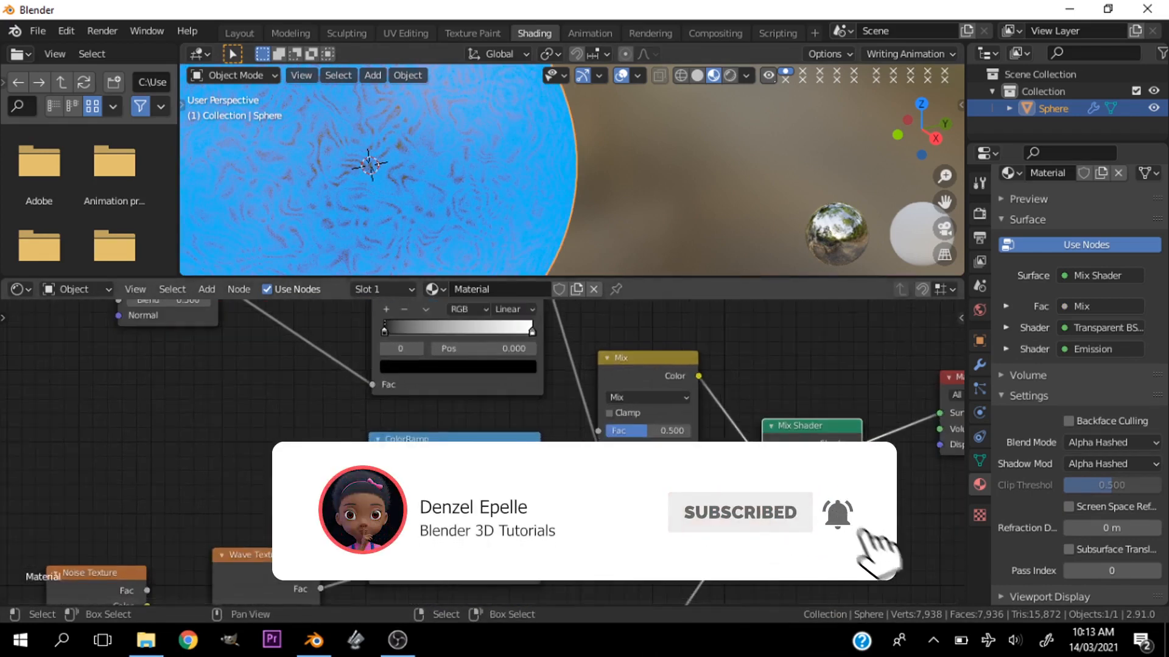
pyautogui.moveTo(484, 523); pyautogui.dragTo(538, 527)
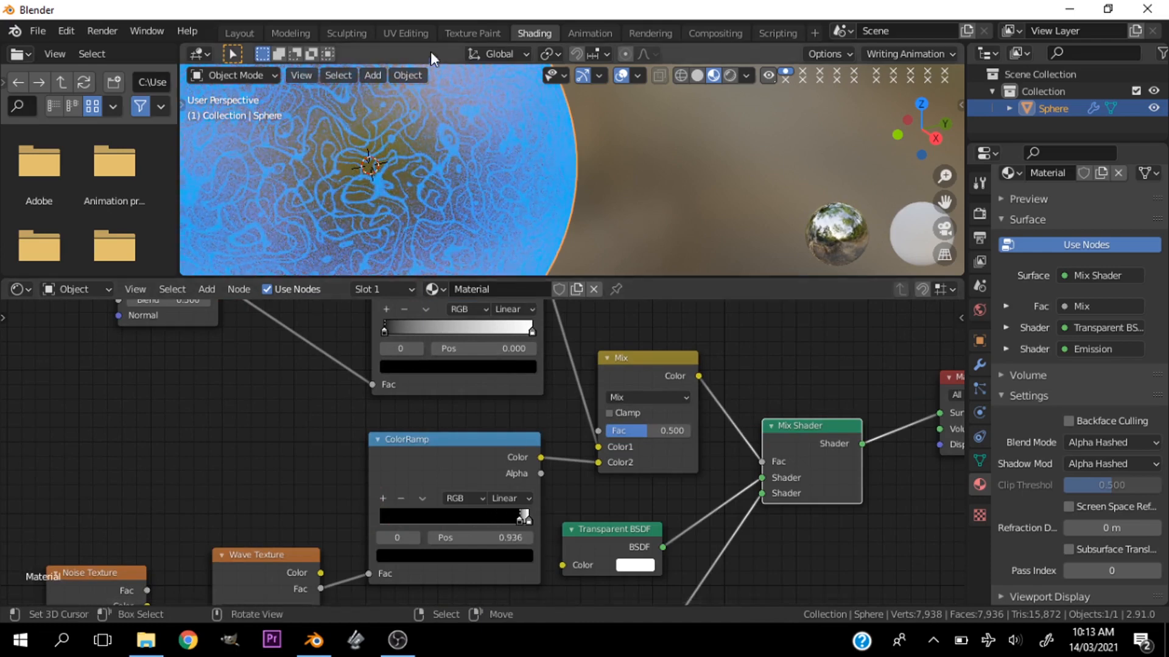
# Step: Move the black stop of the ColorRamp fed by the Layer Weight to position 0.609
pyautogui.scroll(-3, 433, 164)
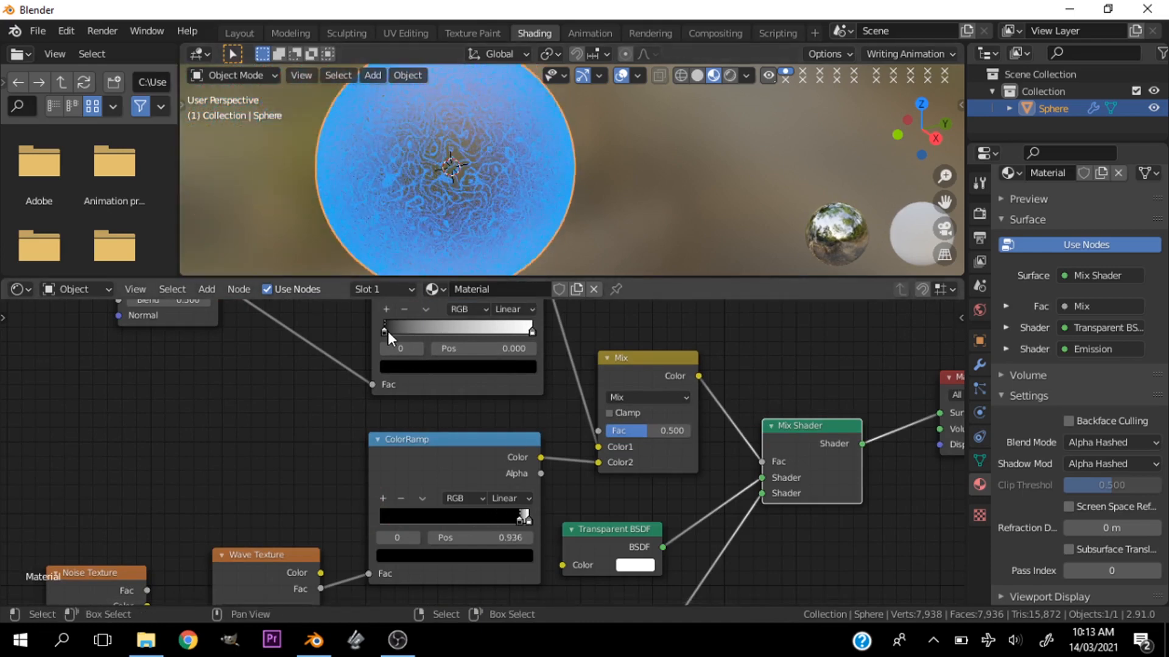
pyautogui.moveTo(387, 331); pyautogui.dragTo(472, 331)
pyautogui.scroll(-3, 488, 182)
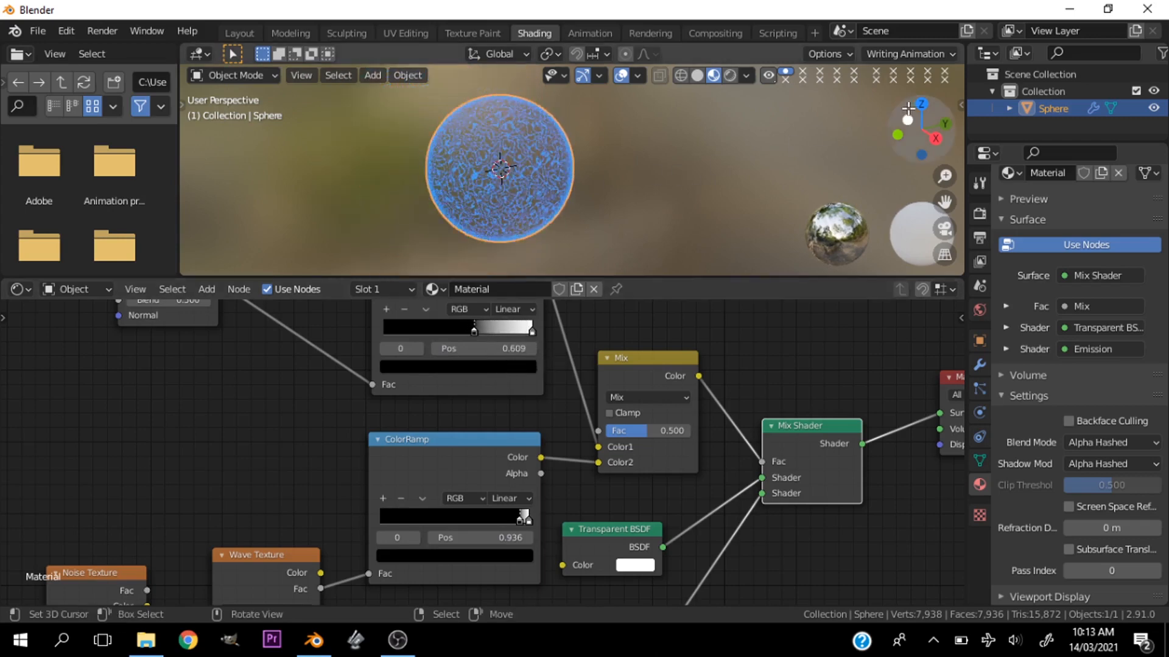
# Step: Inspect the sphere's pattern up close from another angle and set the viewport to the front view
pyautogui.moveTo(907, 108); pyautogui.dragTo(870, 111)
pyautogui.scroll(3, 469, 162)
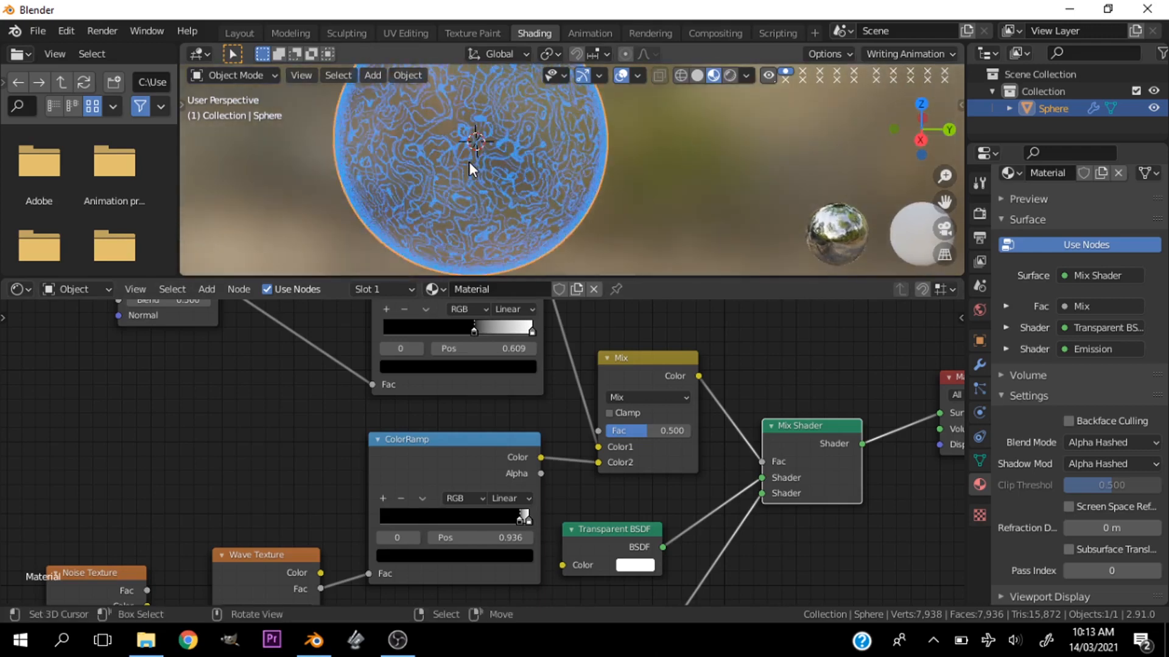
pyautogui.press('`')
pyautogui.click(384, 128)
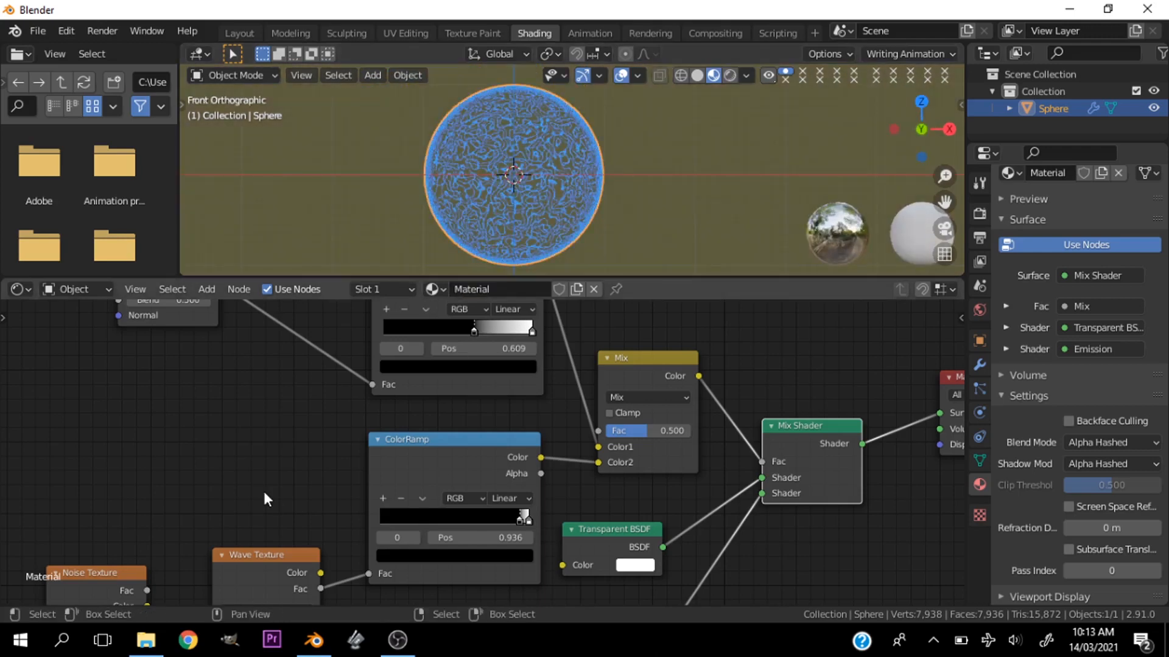
pyautogui.scroll(-2, 261, 481)
pyautogui.keyDown('shift'); pyautogui.scroll(-4, 255, 535); pyautogui.keyUp('shift')
pyautogui.scroll(3, 242, 567)
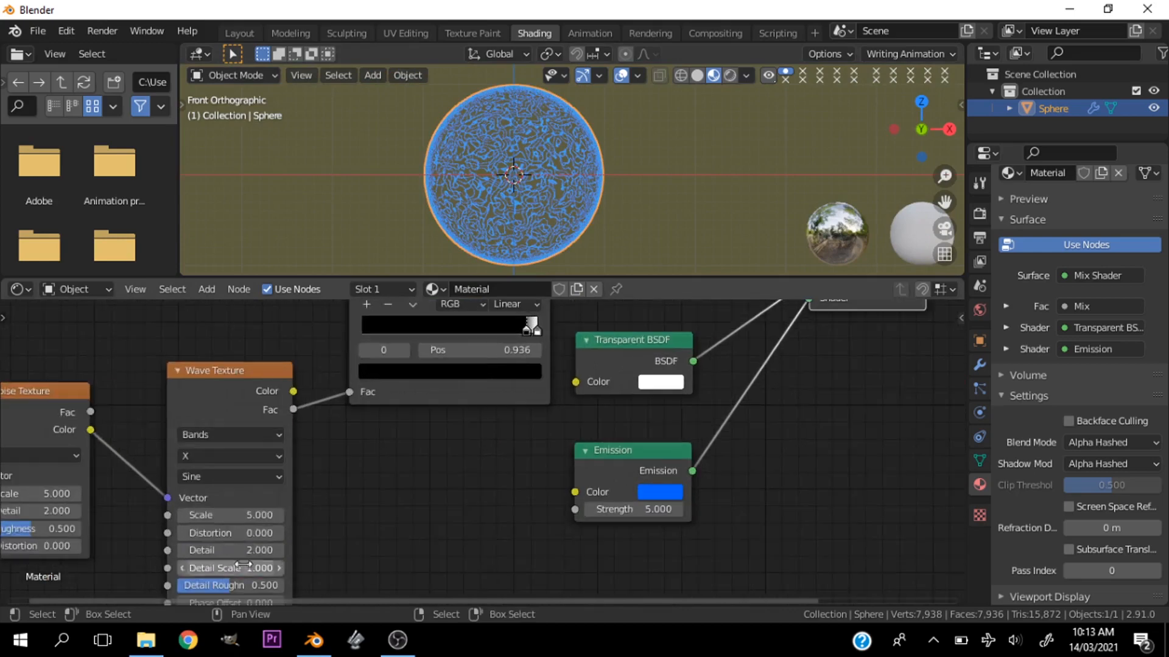
# Step: Set the Wave Texture's Scale to 2 to enlarge the line pattern on the sphere
pyautogui.click(255, 514)
pyautogui.press('BackSpace')
pyautogui.press('BackSpace')
pyautogui.press('BackSpace')
pyautogui.write('4.7')
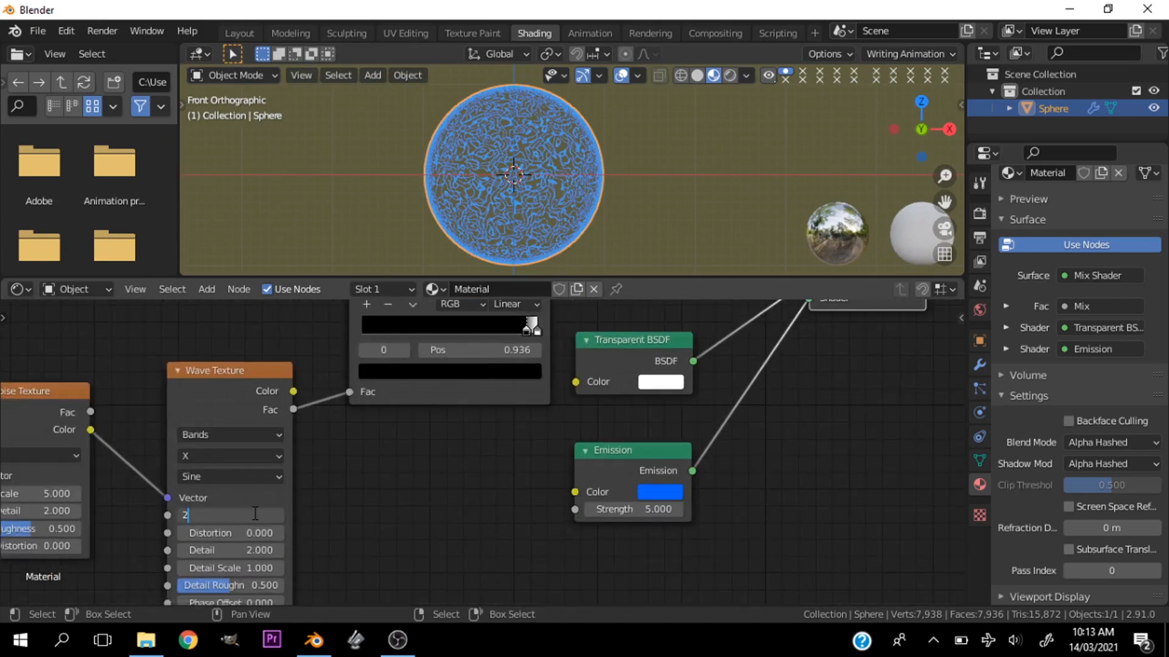
pyautogui.press('Return')
pyautogui.moveTo(252, 514)
pyautogui.mouseDown()
pyautogui.moveTo(216, 515)
pyautogui.moveTo(235, 515)
pyautogui.mouseUp()
pyautogui.scroll(-1, 364, 545)
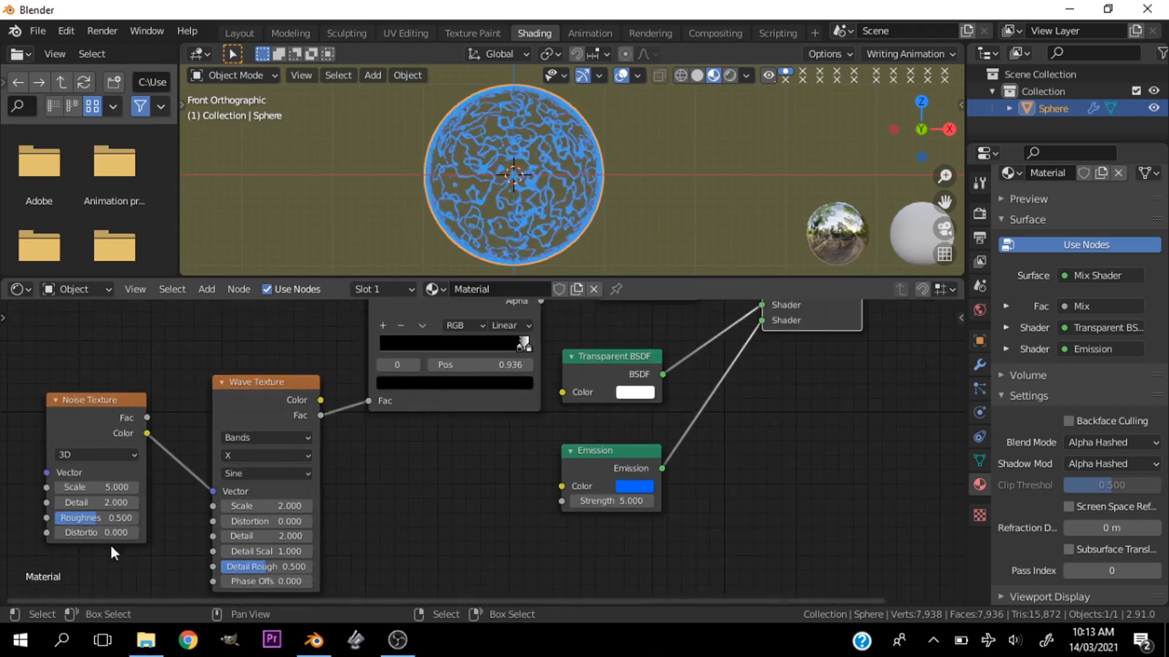
pyautogui.moveTo(103, 486)
pyautogui.mouseDown()
pyautogui.moveTo(140, 487)
pyautogui.moveTo(103, 487)
pyautogui.mouseUp()
# Step: Enable Bloom in the Eevee render settings
pyautogui.click(979, 215)
pyautogui.click(1013, 308)
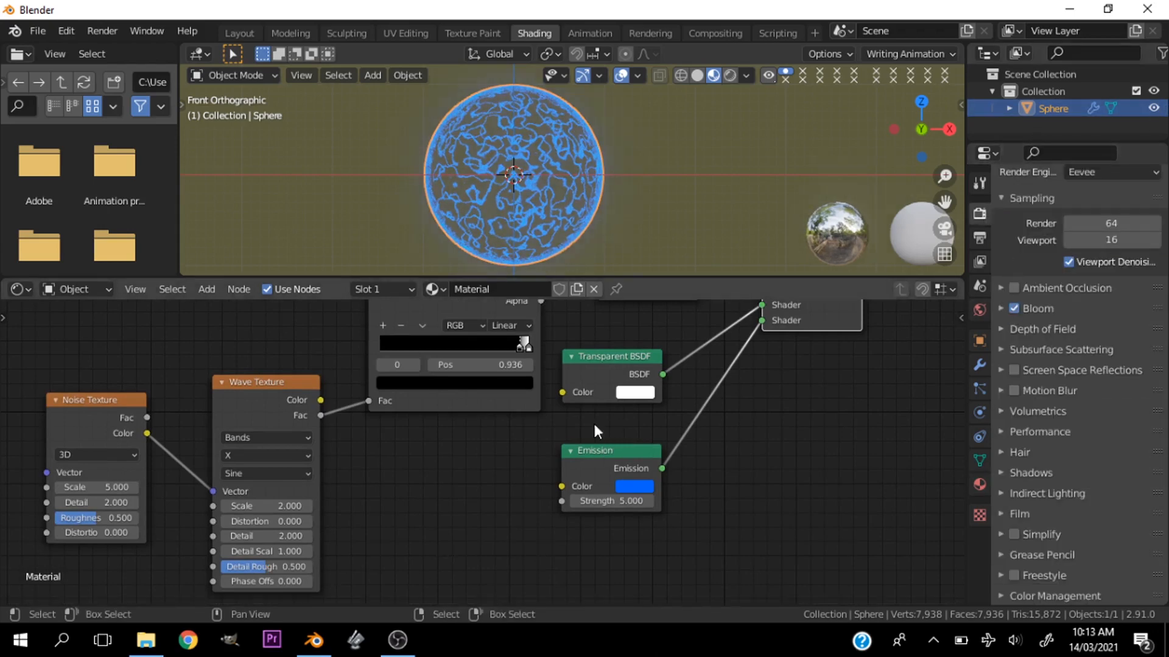
# Step: Switch the 3D viewport to rendered shading and hide the viewport overlays
pyautogui.hotkey('ctrl', 'space')
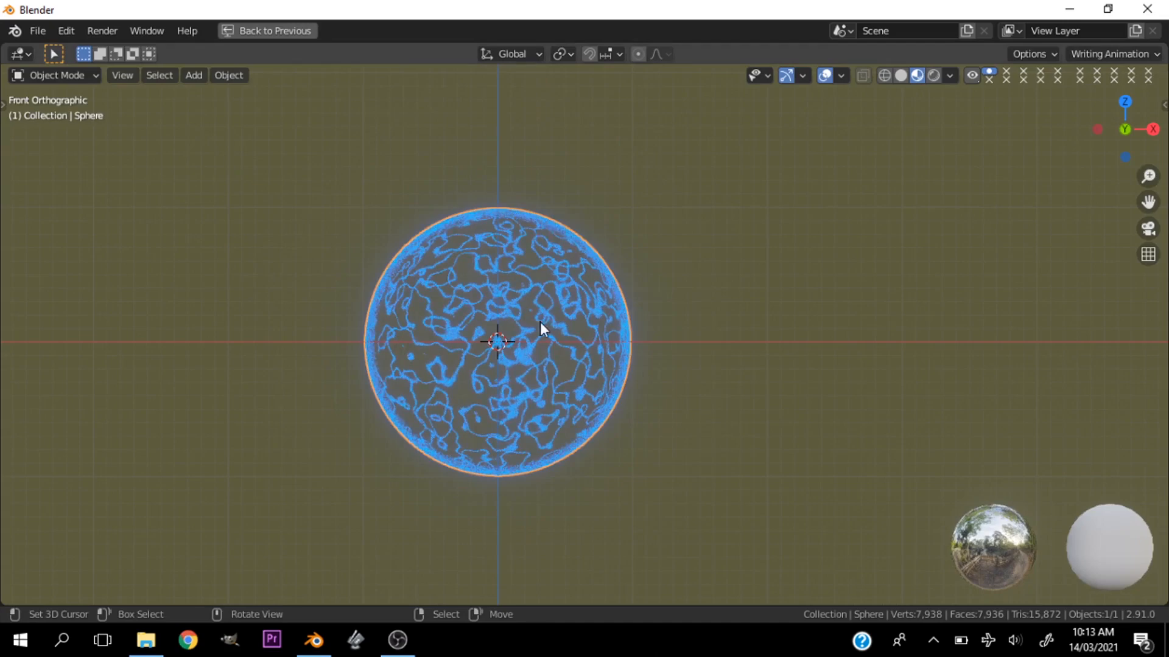
pyautogui.press('z')
pyautogui.click(523, 239)
pyautogui.hotkey('ctrl', 'space')
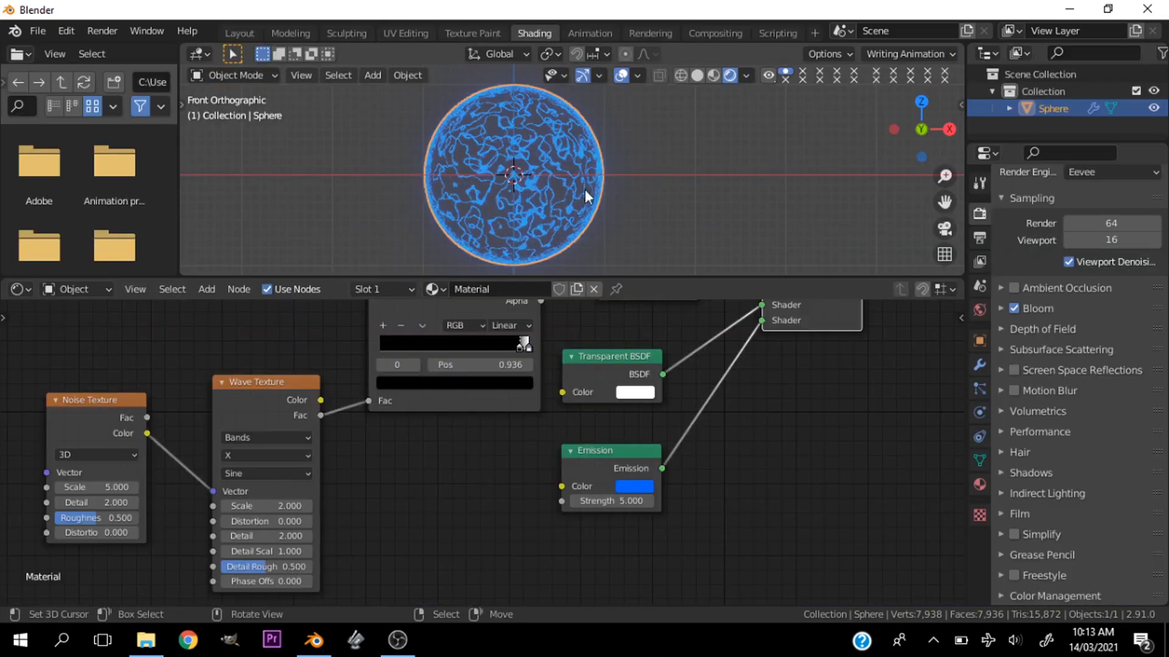
pyautogui.click(619, 75)
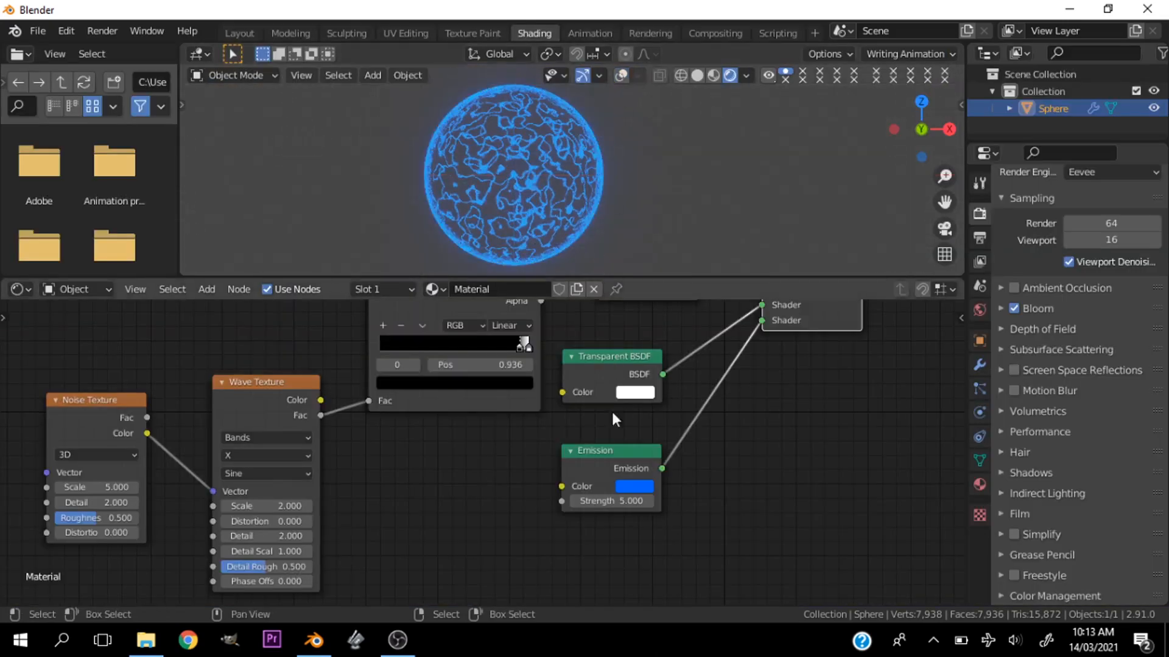
# Step: Set the Emission shader's Strength to 10
pyautogui.click(611, 500)
pyautogui.write('10')
pyautogui.press('Return')
# Step: Inspect the glowing sphere from the side and return the viewport to the front view
pyautogui.scroll(-1, 426, 149)
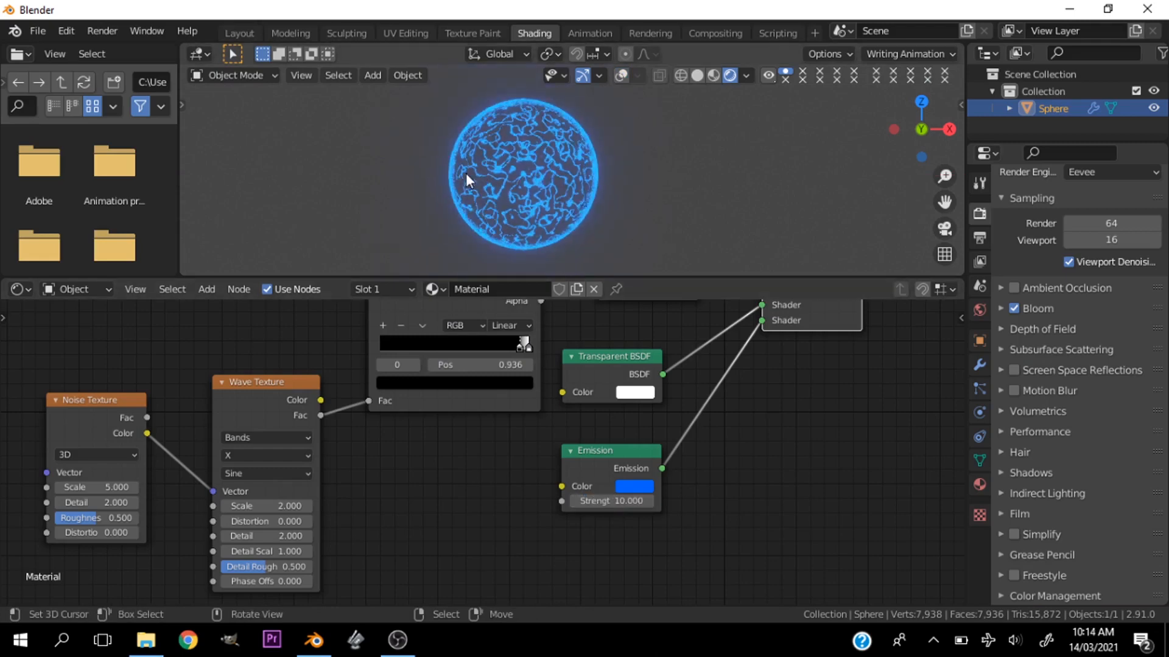
pyautogui.click(892, 129)
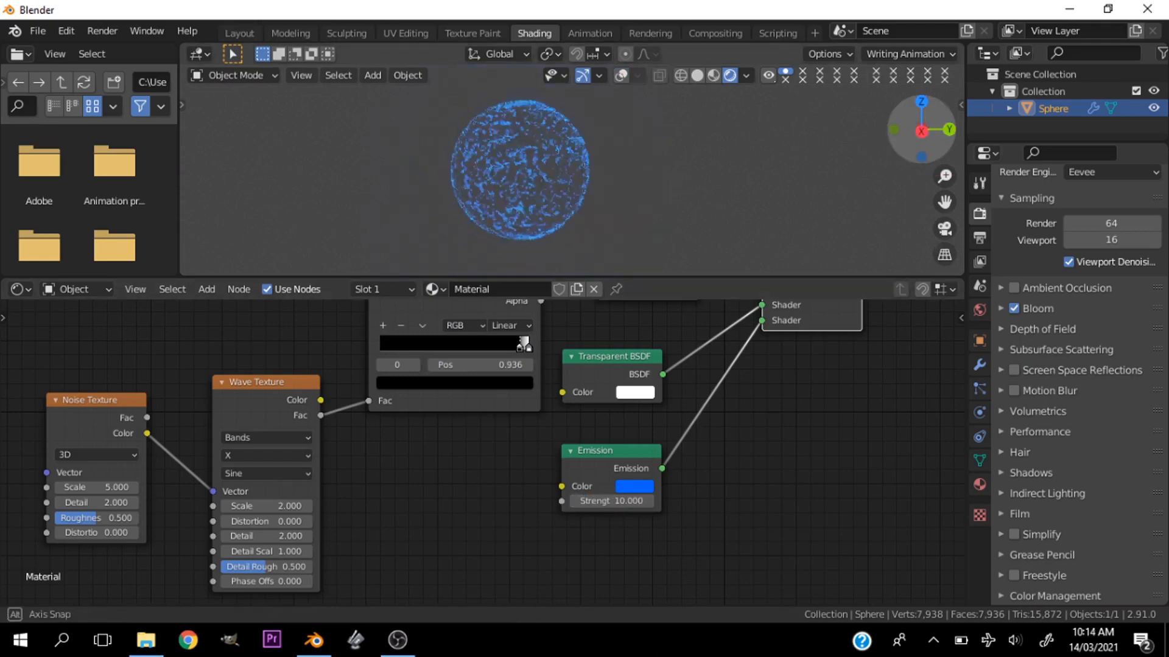
pyautogui.scroll(2, 538, 192)
pyautogui.press('`')
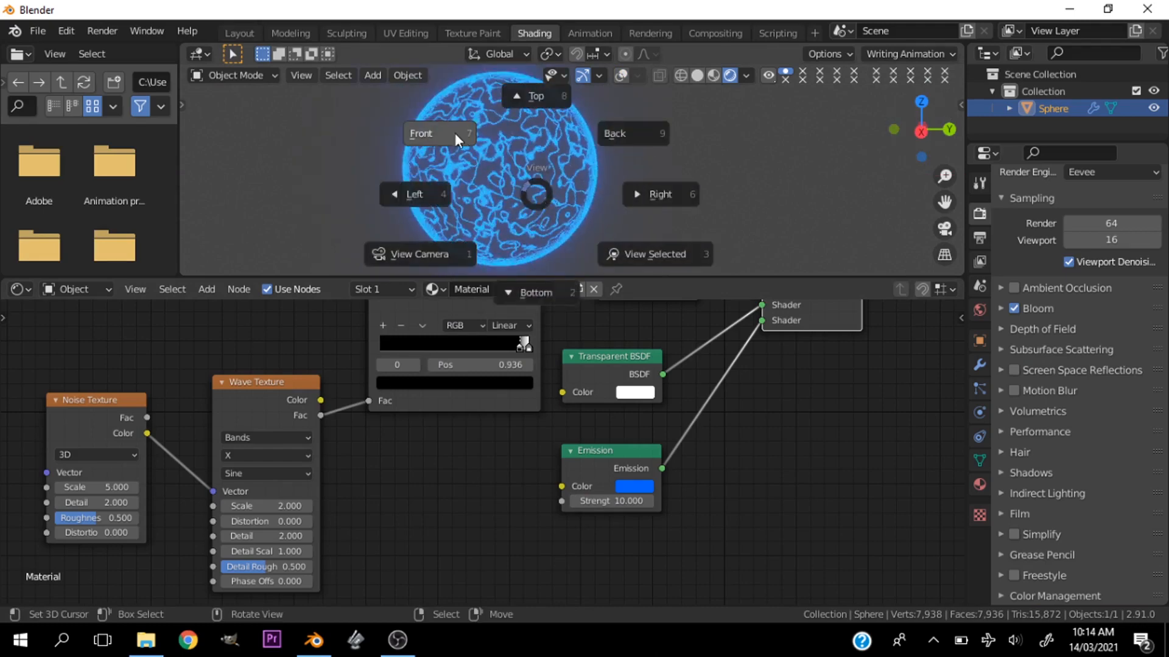
pyautogui.click(455, 133)
pyautogui.scroll(-2, 481, 157)
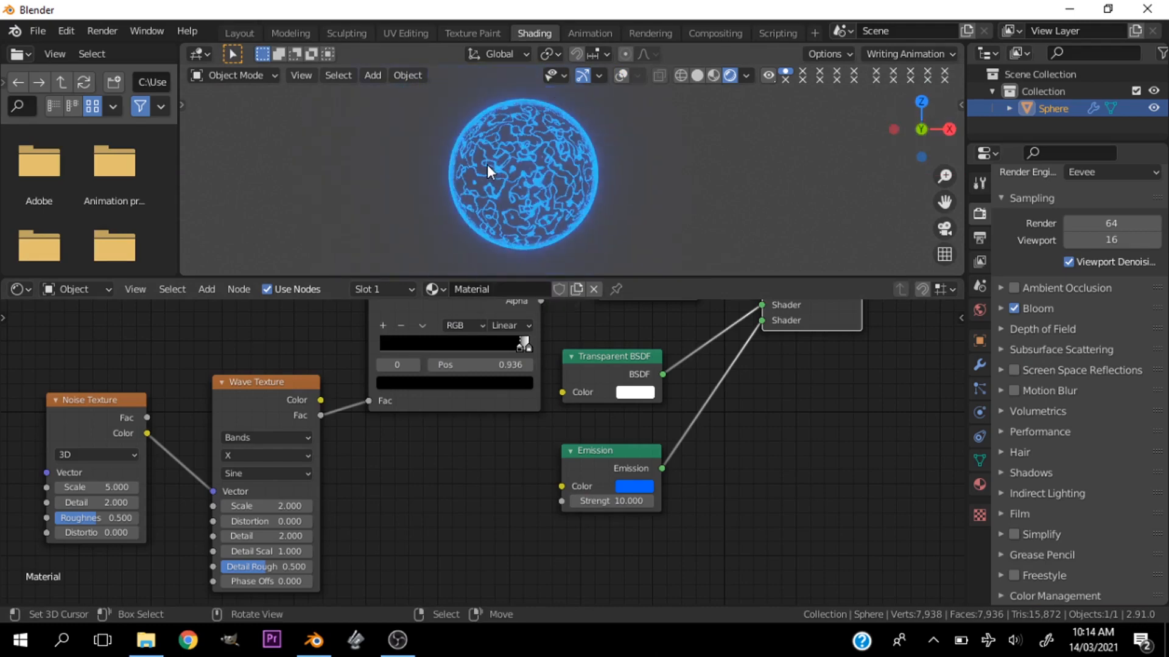